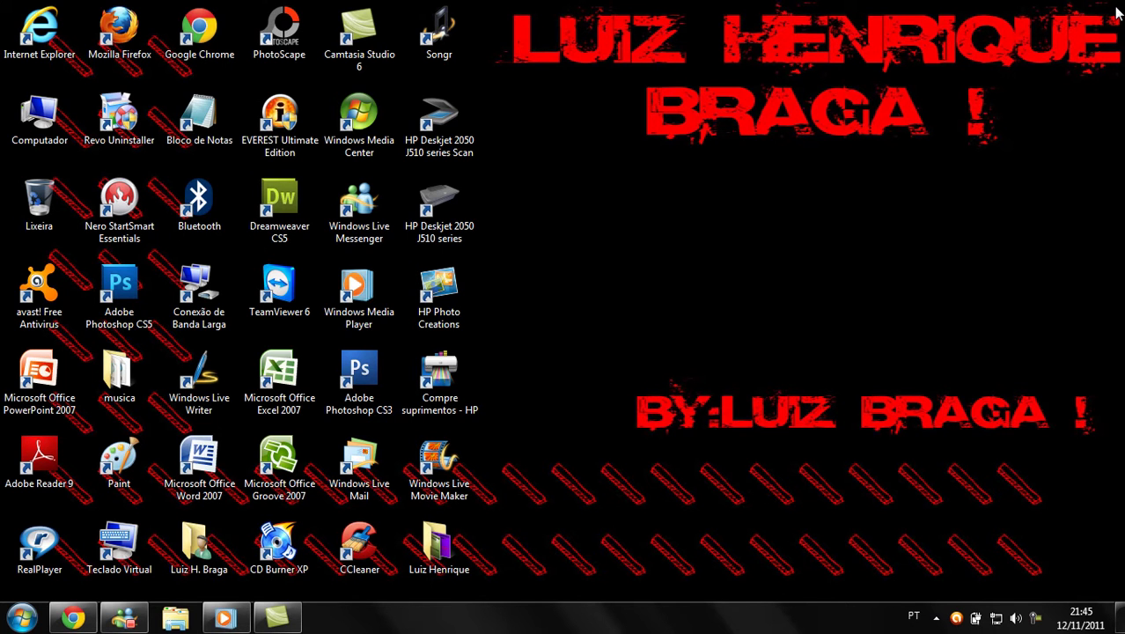
Step: Open the desktop folder of saved pictures, earlier wallpapers, photos and videos
{"action": "left_click_drag", "start_coordinate": [1116, 9], "coordinate": [13, 598]}
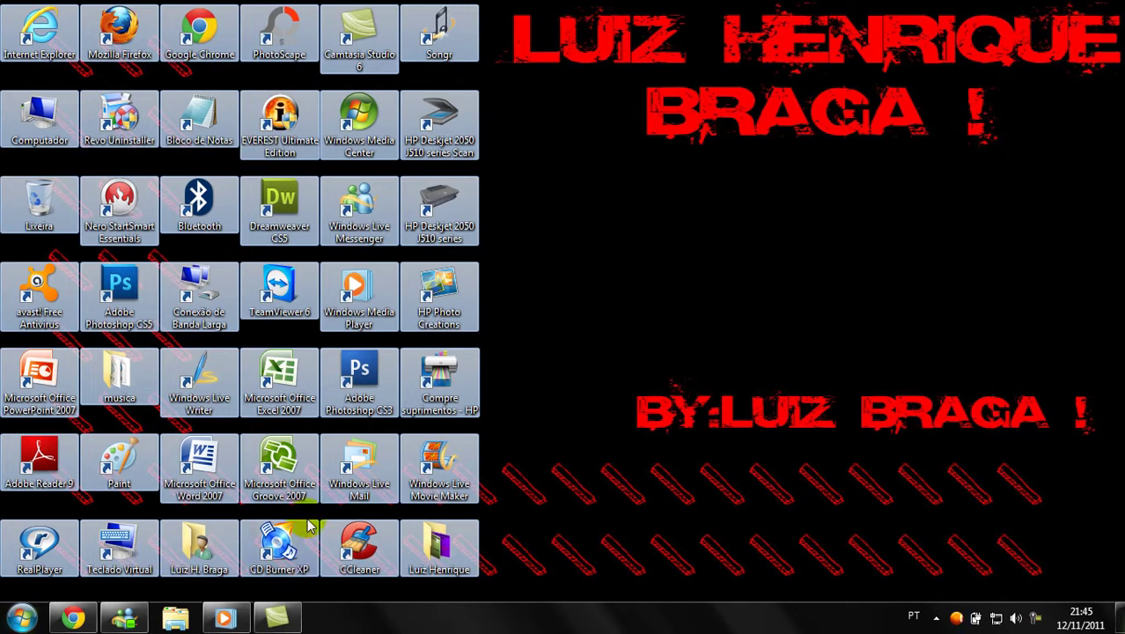
{"action": "left_click", "coordinate": [387, 422]}
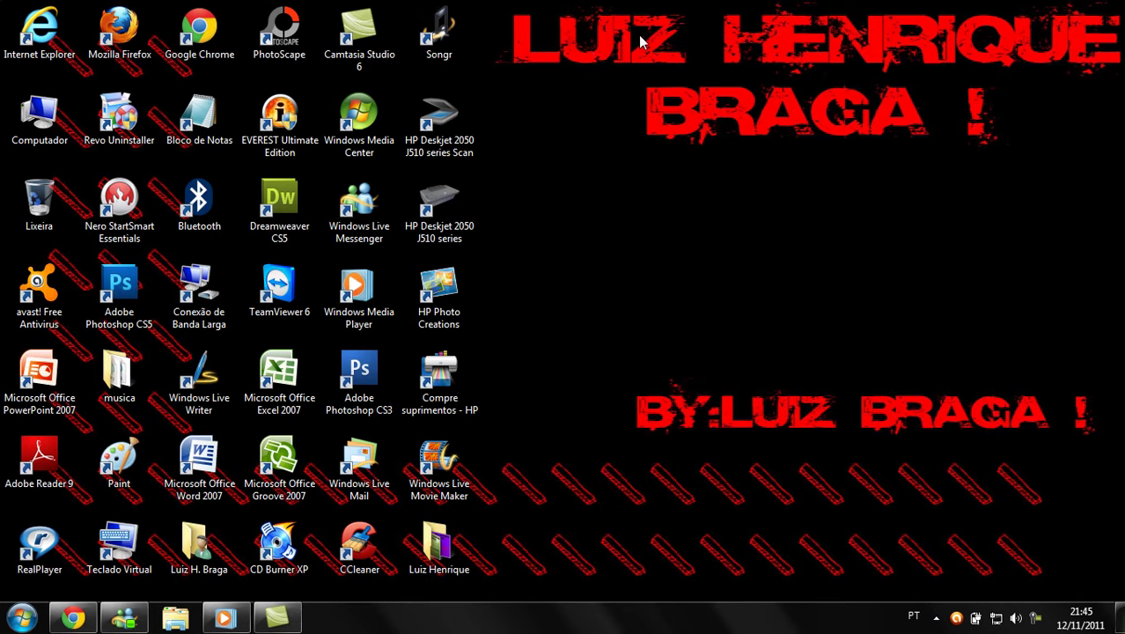
{"action": "left_click_drag", "start_coordinate": [490, 4], "coordinate": [1059, 132]}
{"action": "left_click_drag", "start_coordinate": [490, 11], "coordinate": [986, 547]}
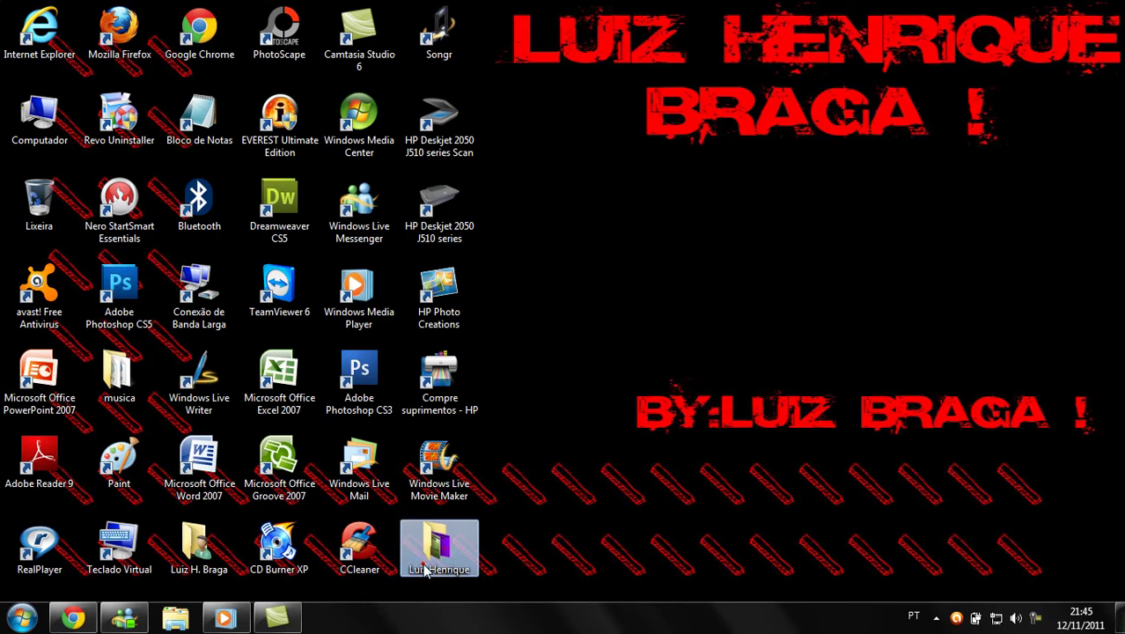
{"action": "double_click", "coordinate": [425, 570]}
{"action": "scroll", "coordinate": [445, 488], "scroll_direction": "down", "scroll_amount": 5}
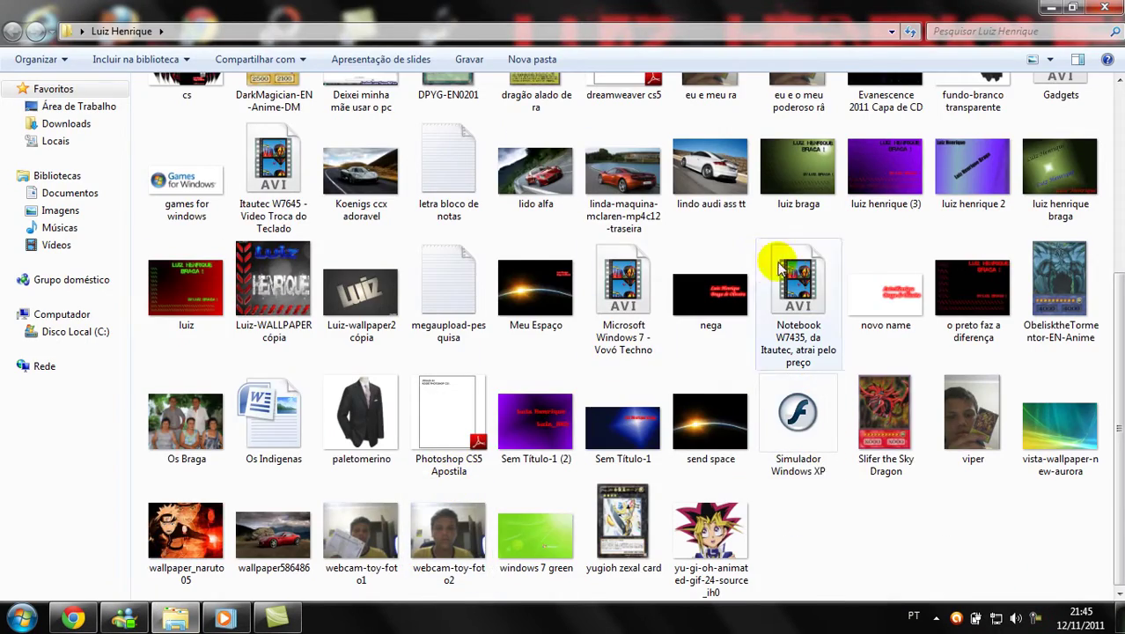
Step: Preview the 'o preto faz a diferença' wallpaper image in Photo Viewer
{"action": "scroll", "coordinate": [603, 238], "scroll_direction": "up", "scroll_amount": 5}
{"action": "scroll", "coordinate": [514, 357], "scroll_direction": "down", "scroll_amount": 5}
{"action": "scroll", "coordinate": [986, 352], "scroll_direction": "up", "scroll_amount": 5}
{"action": "scroll", "coordinate": [981, 374], "scroll_direction": "down", "scroll_amount": 5}
{"action": "double_click", "coordinate": [946, 294]}
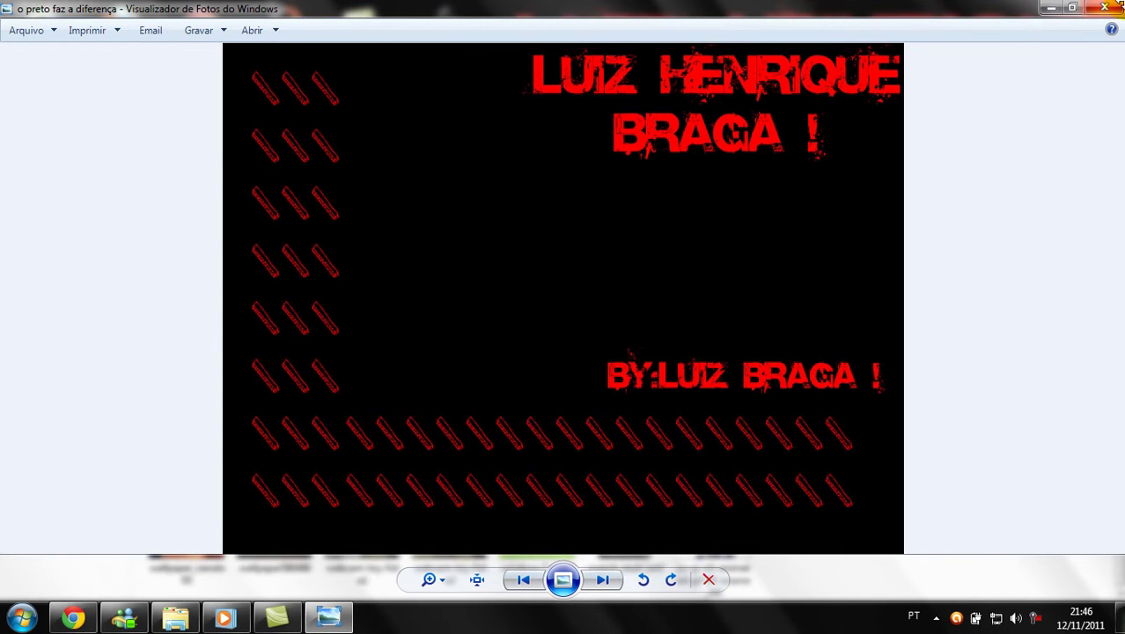
{"action": "left_click", "coordinate": [1105, 8]}
Step: Preview two more earlier wallpapers, including the purple one, then close the folder
{"action": "double_click", "coordinate": [815, 189]}
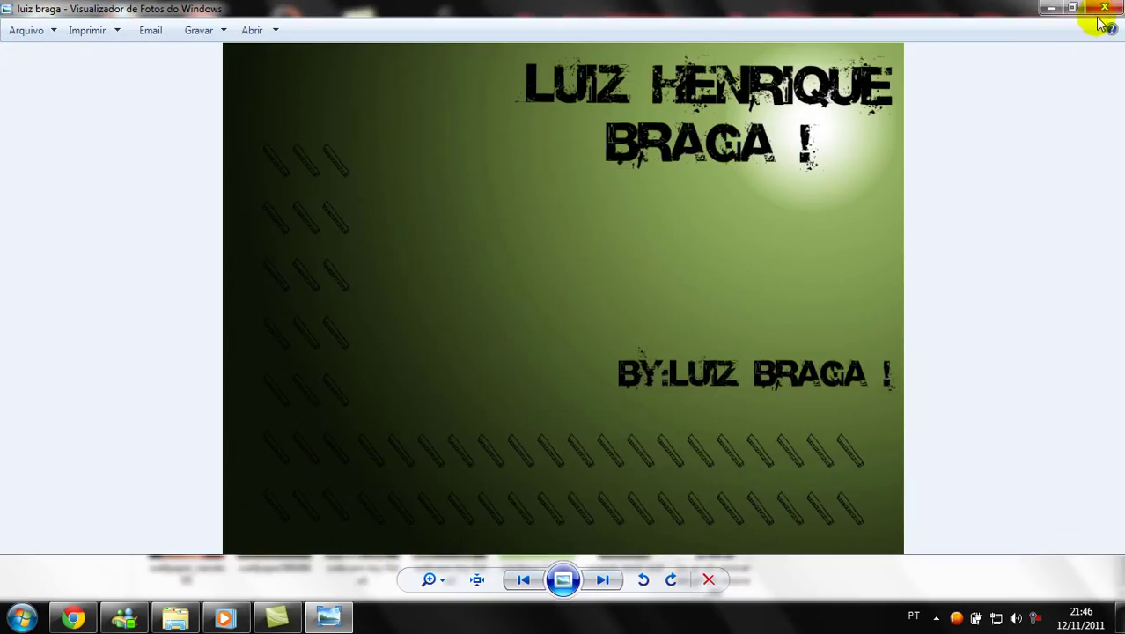
{"action": "left_click", "coordinate": [1095, 11]}
{"action": "double_click", "coordinate": [867, 182]}
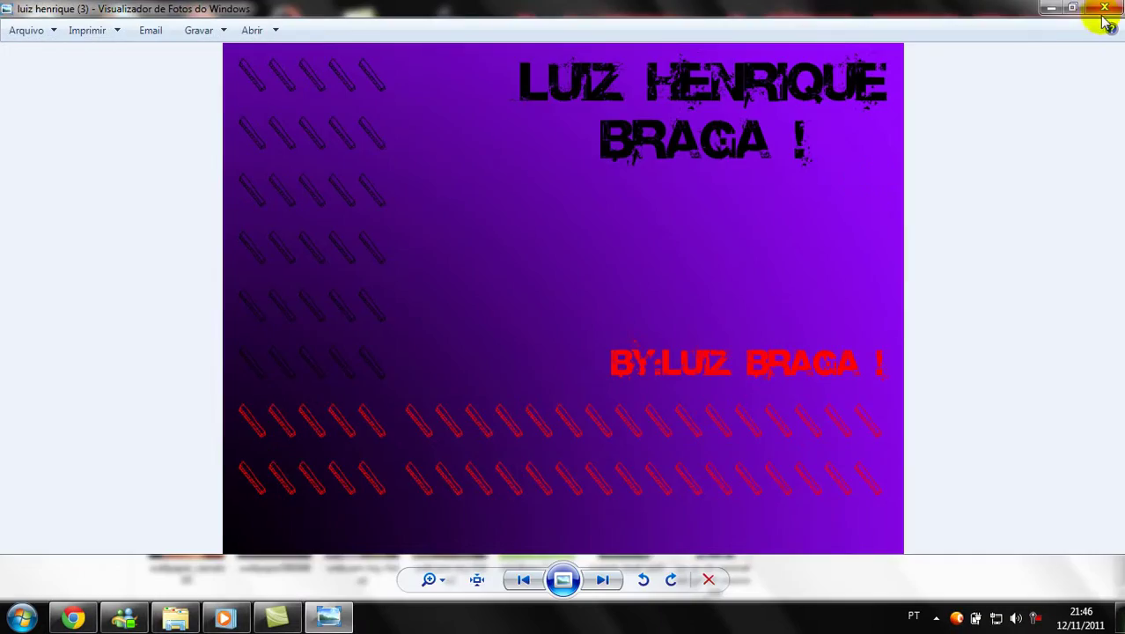
{"action": "left_click", "coordinate": [1098, 10]}
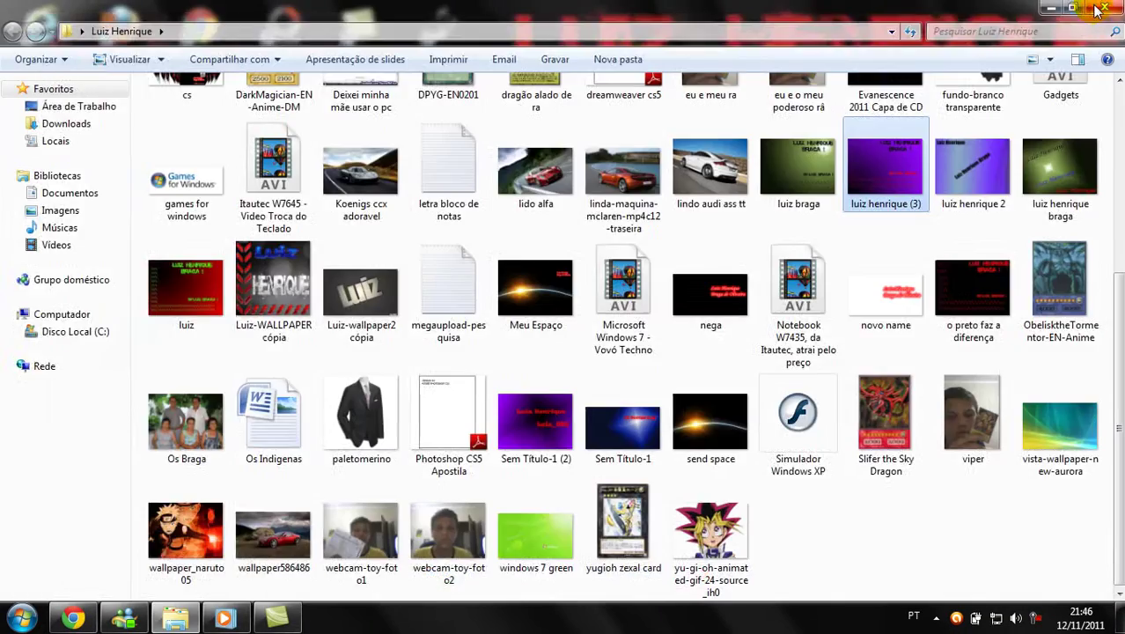
{"action": "left_click", "coordinate": [1080, 16]}
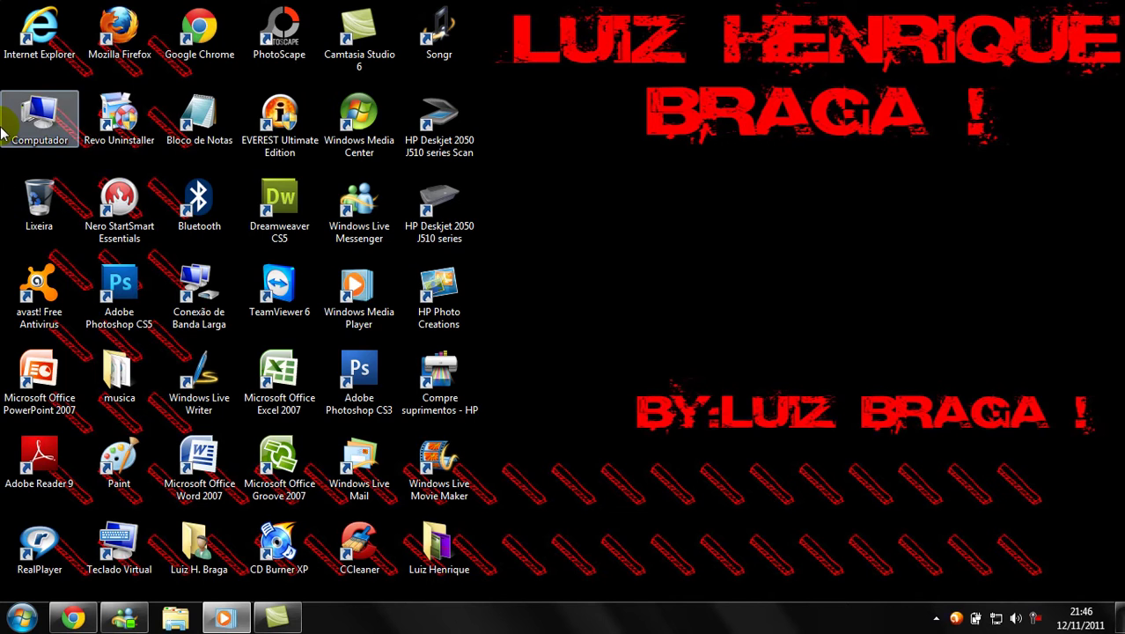
{"action": "double_click", "coordinate": [17, 123]}
{"action": "left_click", "coordinate": [88, 108]}
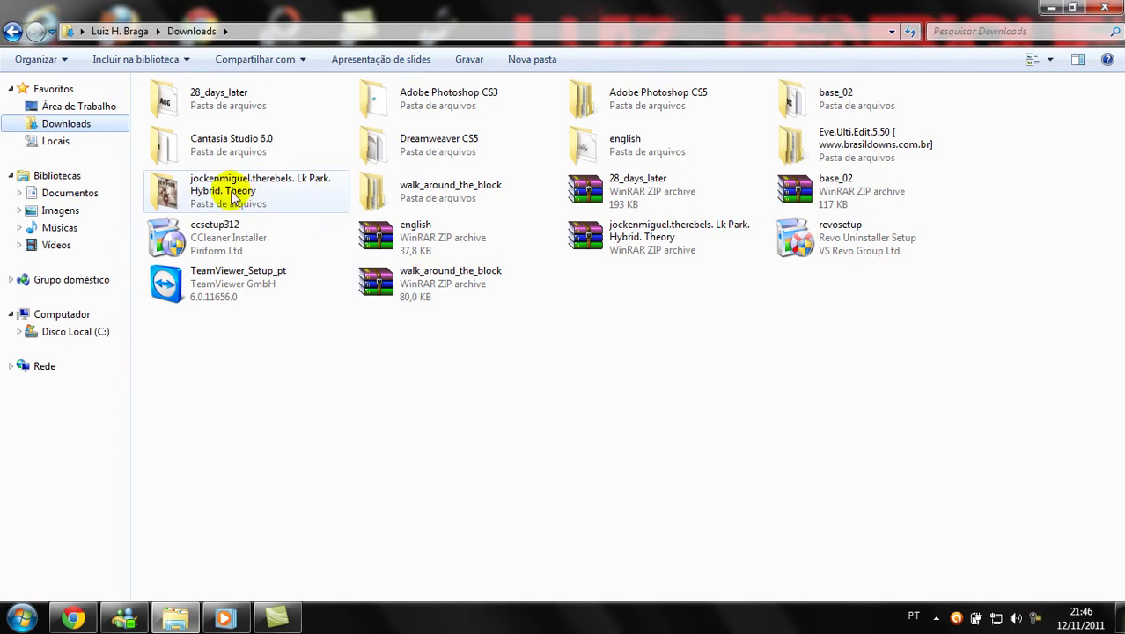
{"action": "double_click", "coordinate": [434, 200]}
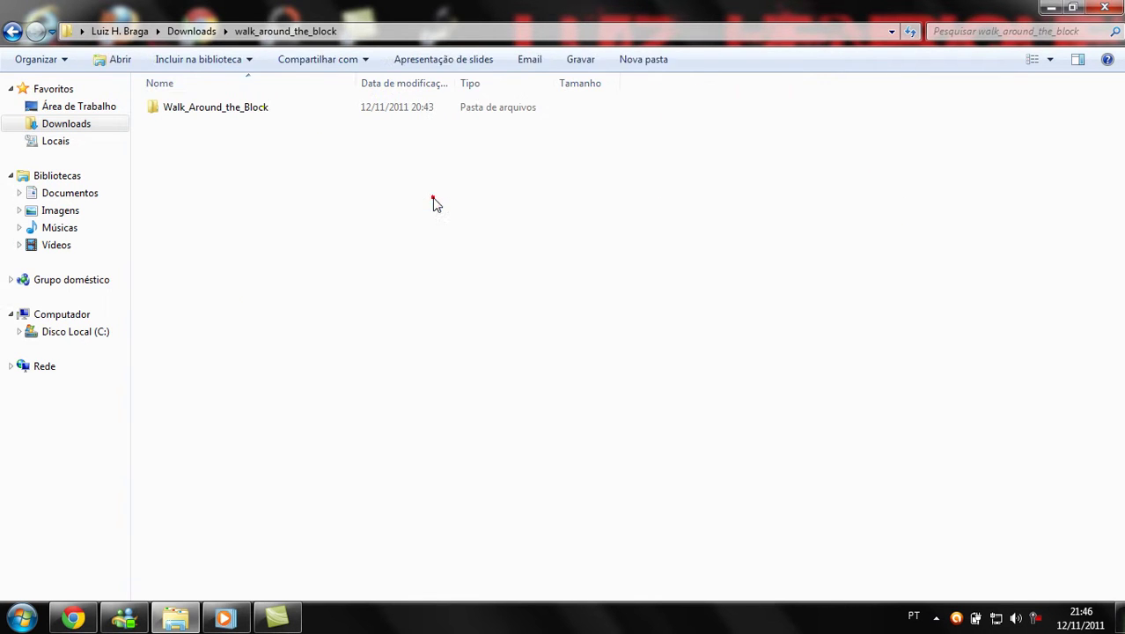
{"action": "double_click", "coordinate": [270, 105]}
{"action": "double_click", "coordinate": [271, 107]}
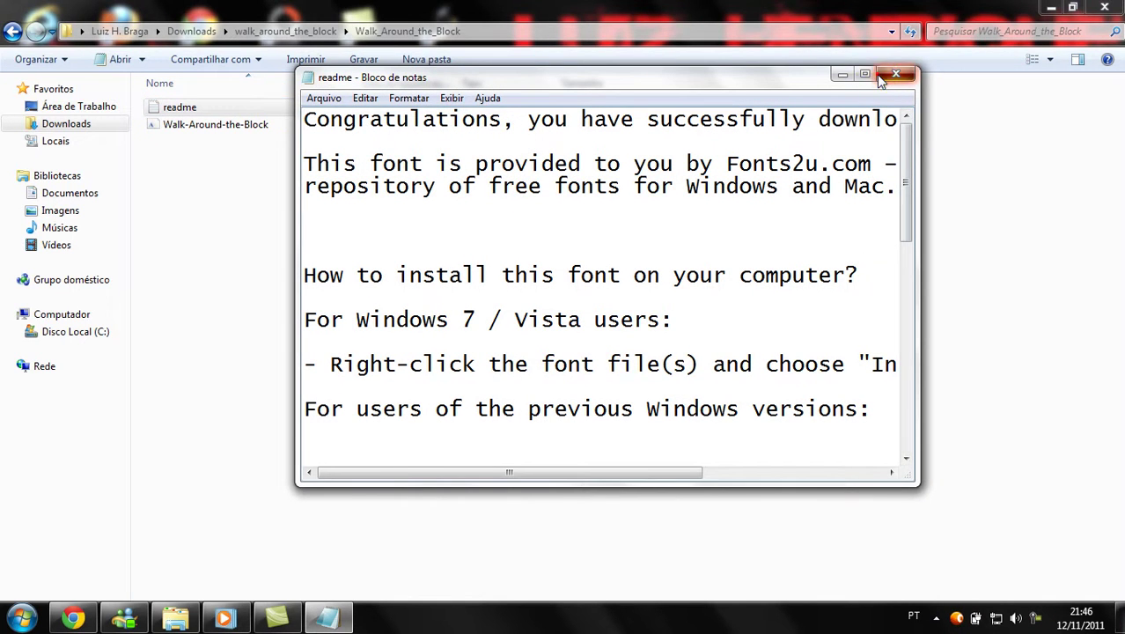
{"action": "left_click", "coordinate": [895, 74]}
{"action": "key", "text": "BackSpace"}
{"action": "key", "text": "BackSpace"}
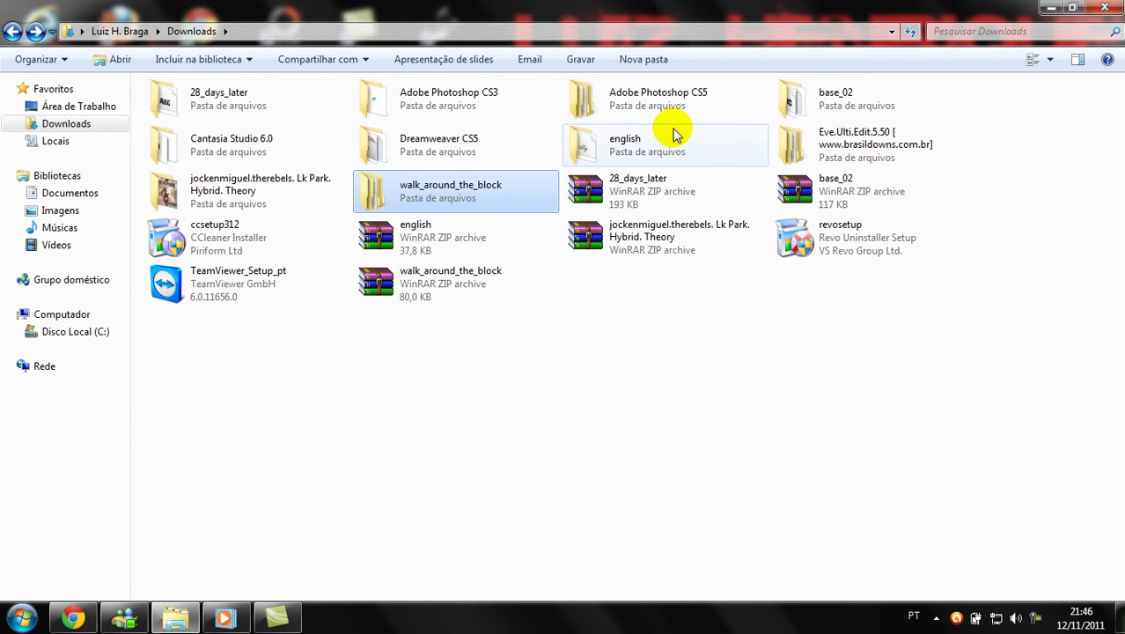
{"action": "double_click", "coordinate": [839, 115]}
{"action": "double_click", "coordinate": [185, 140]}
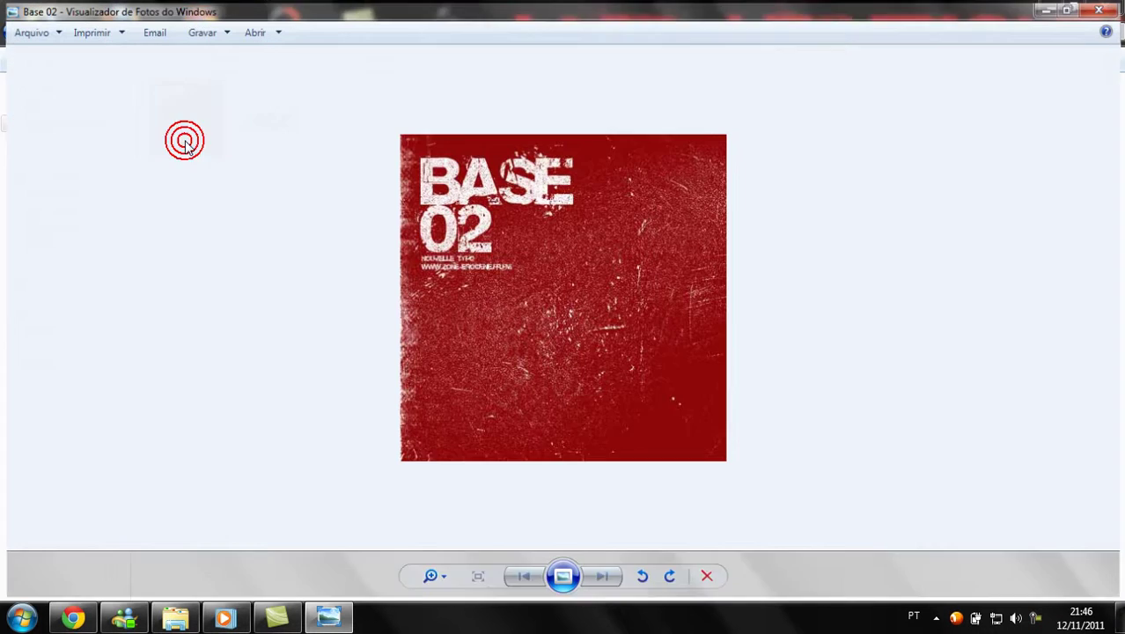
{"action": "left_click", "coordinate": [1110, 8]}
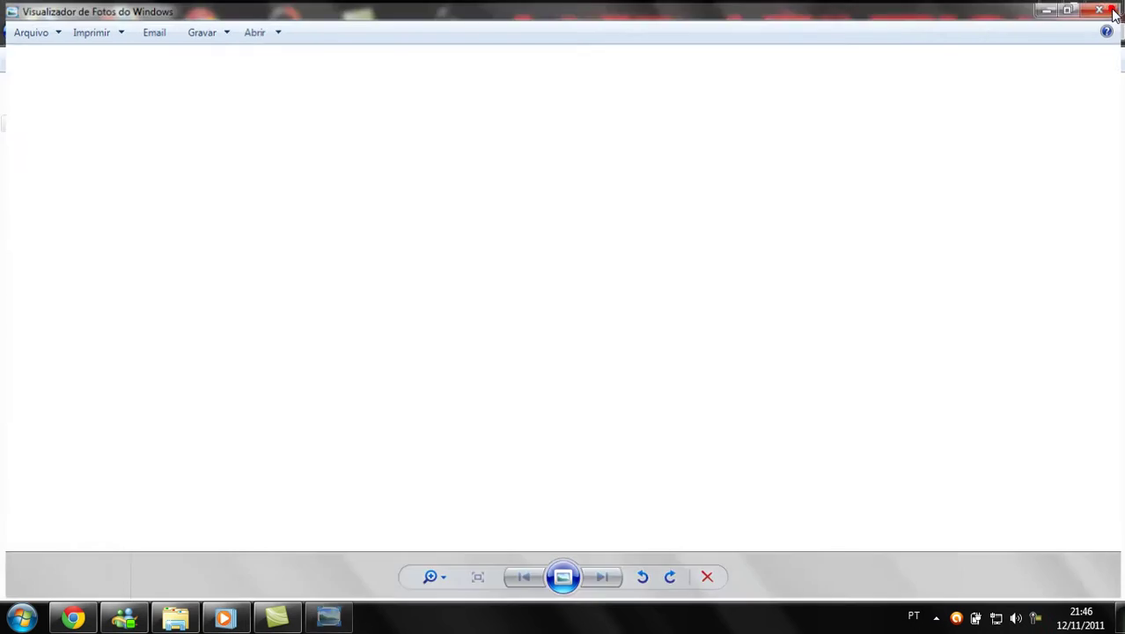
{"action": "left_click", "coordinate": [843, 204]}
Step: Launch Photoshop CS5 and set up a new 1024×768 px document named after the author
{"action": "left_click", "coordinate": [1116, 8]}
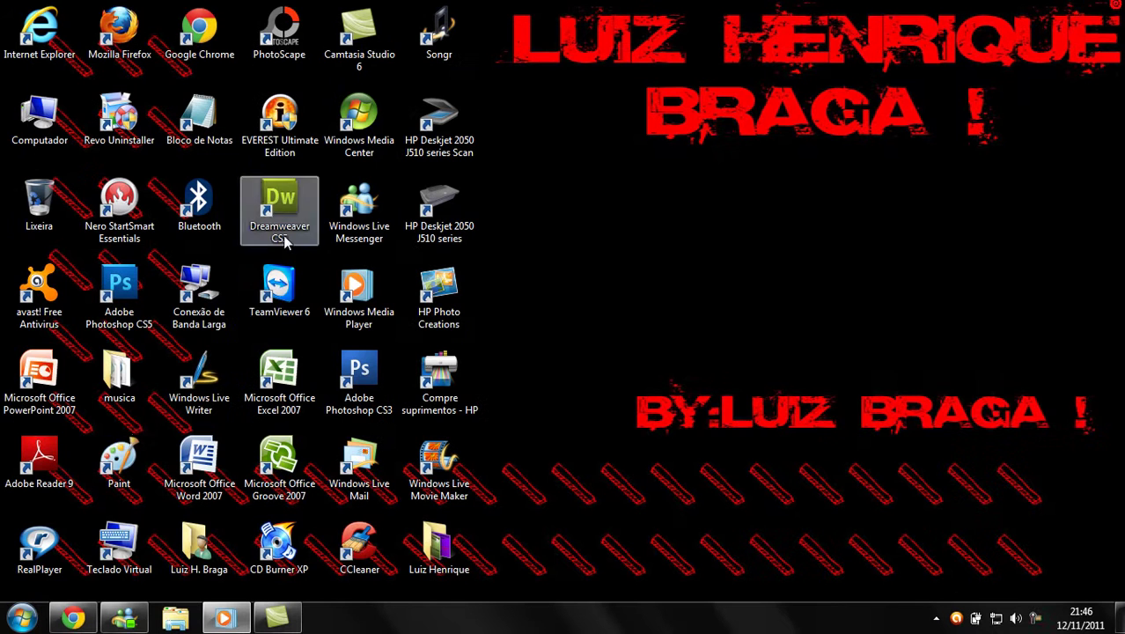
{"action": "double_click", "coordinate": [94, 315]}
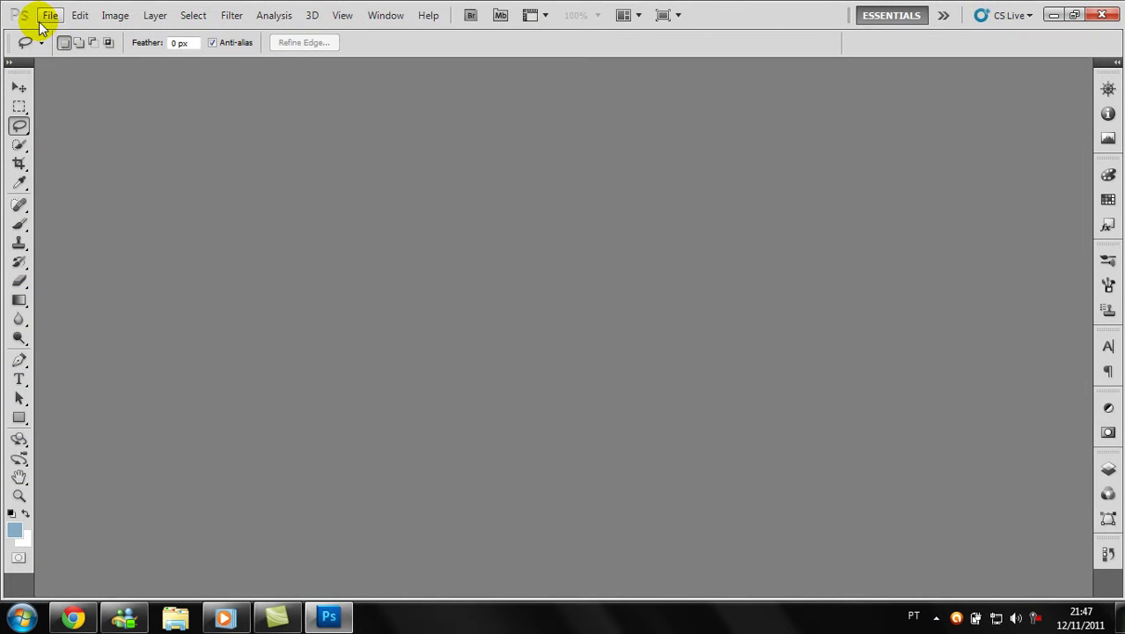
{"action": "left_click", "coordinate": [46, 16]}
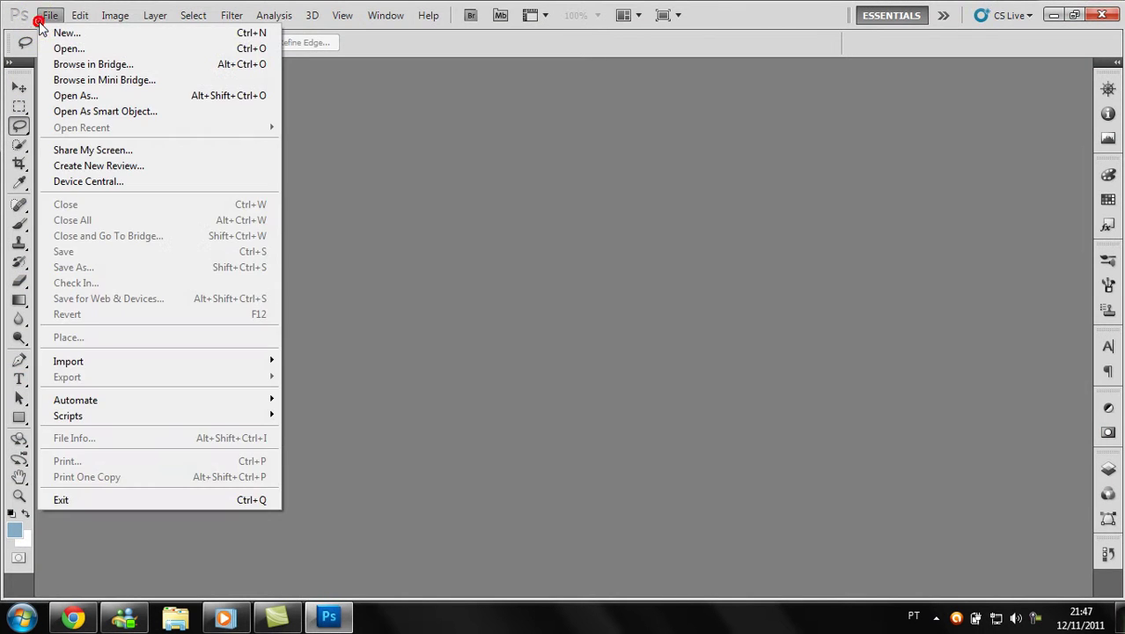
{"action": "left_click", "coordinate": [68, 33]}
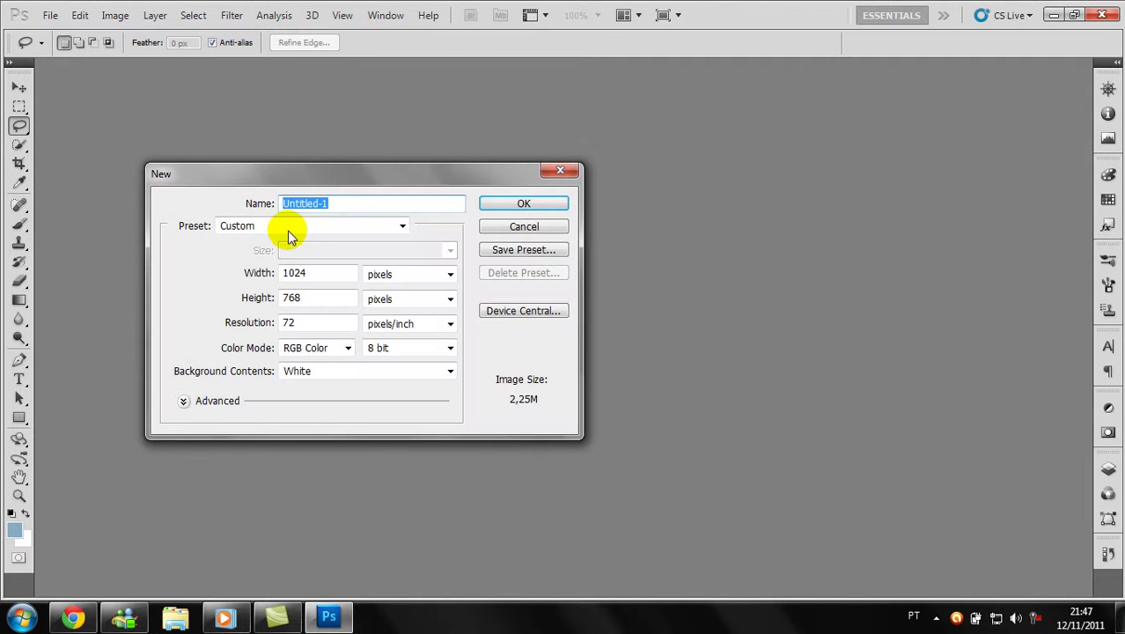
{"action": "left_click", "coordinate": [316, 272]}
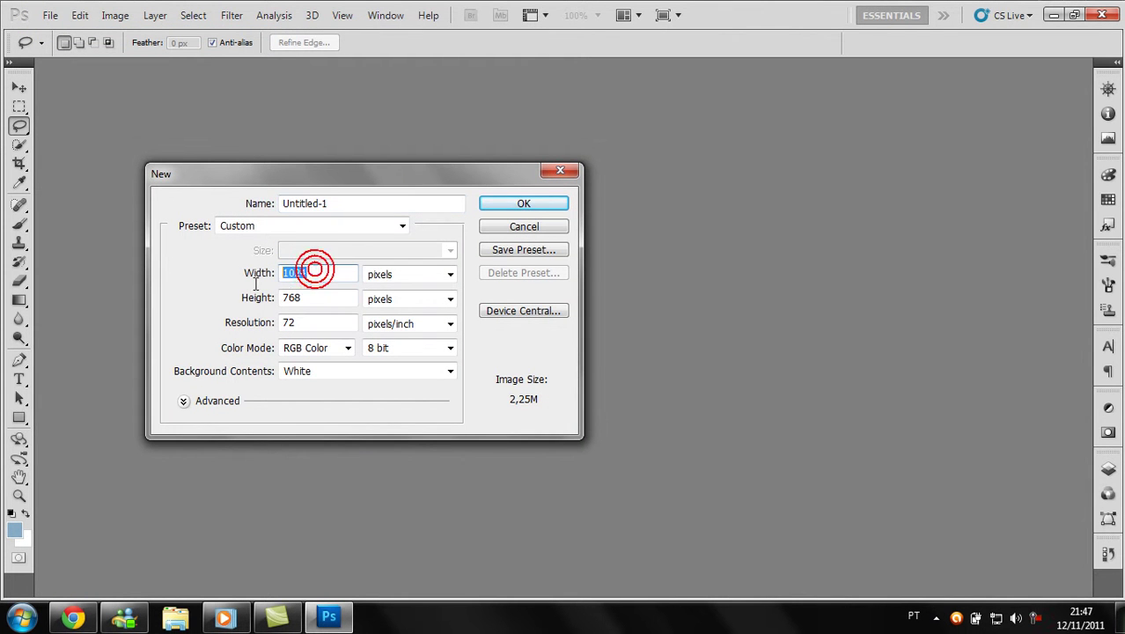
{"action": "double_click", "coordinate": [309, 297]}
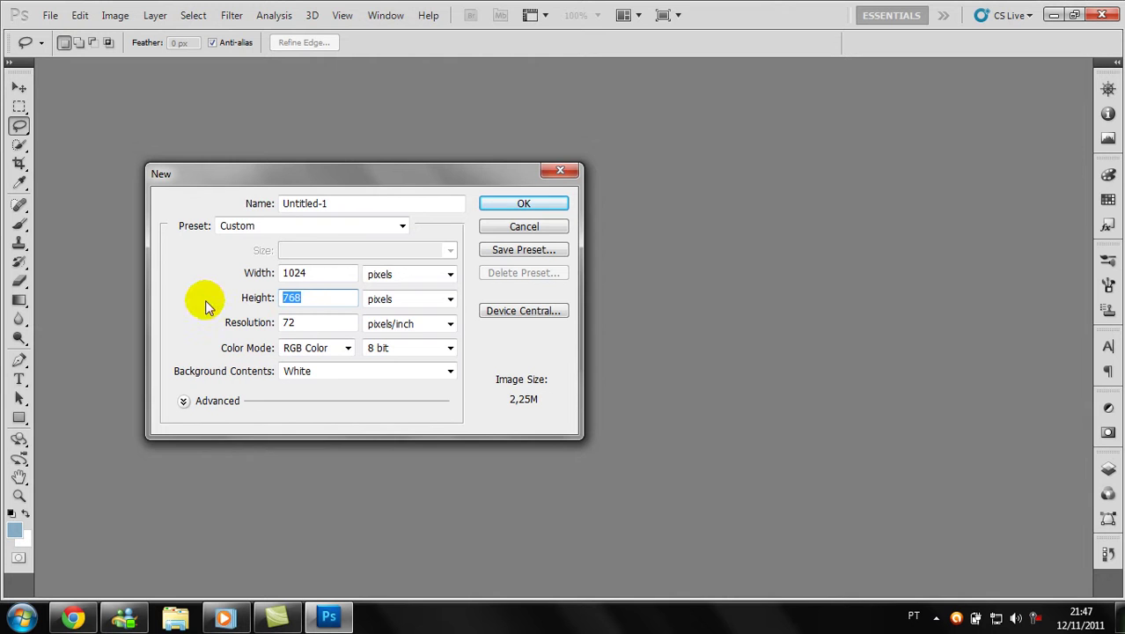
{"action": "double_click", "coordinate": [367, 202]}
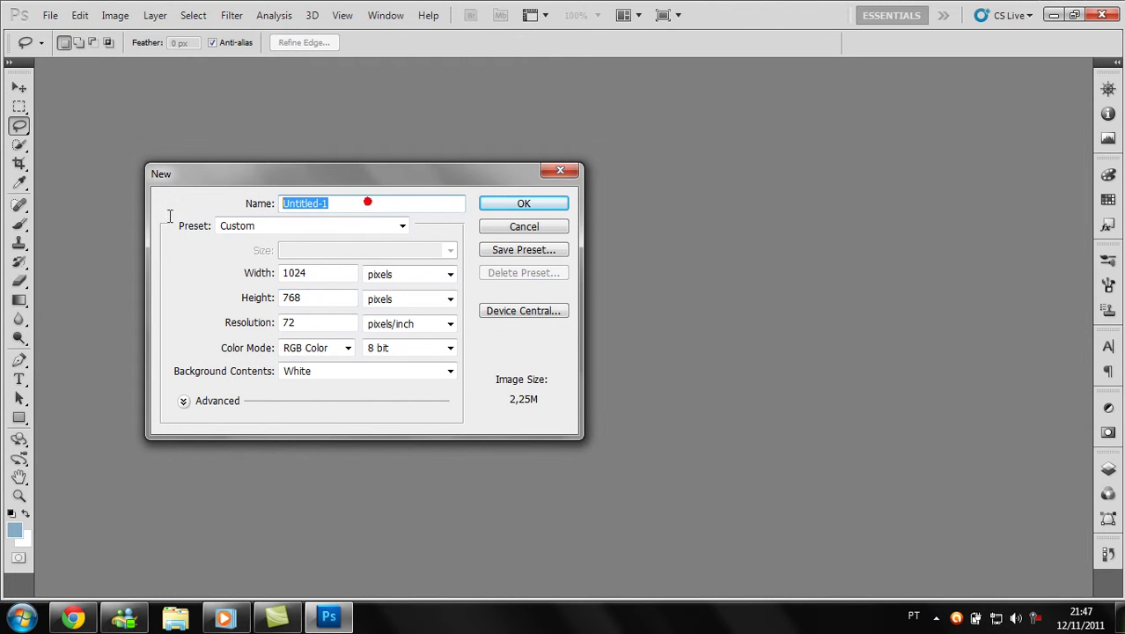
{"action": "type", "text": "luiz henrique hbo"}
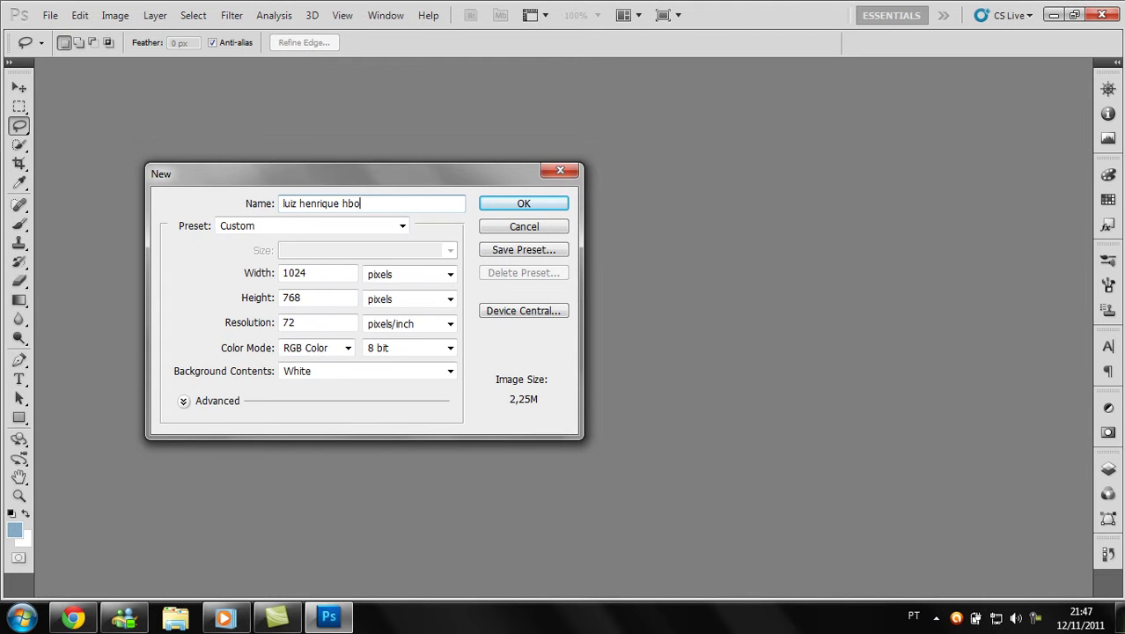
Step: Create the document, dock it, and set the gradient's right-hand stop to red f90000
{"action": "key", "text": "Return"}
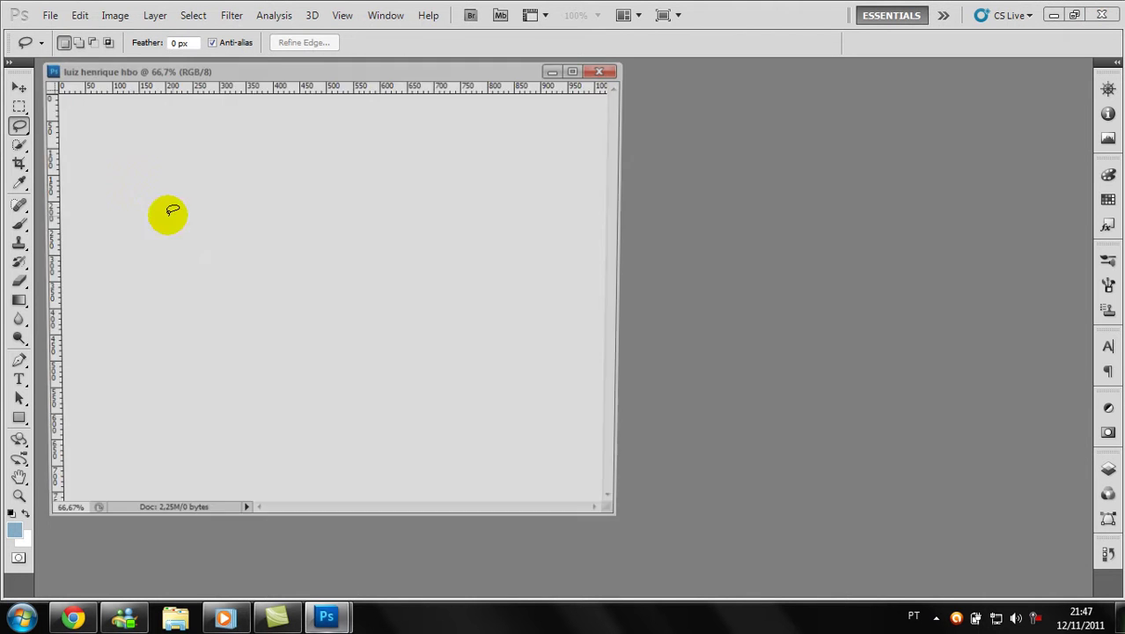
{"action": "left_click_drag", "start_coordinate": [333, 75], "coordinate": [352, 64]}
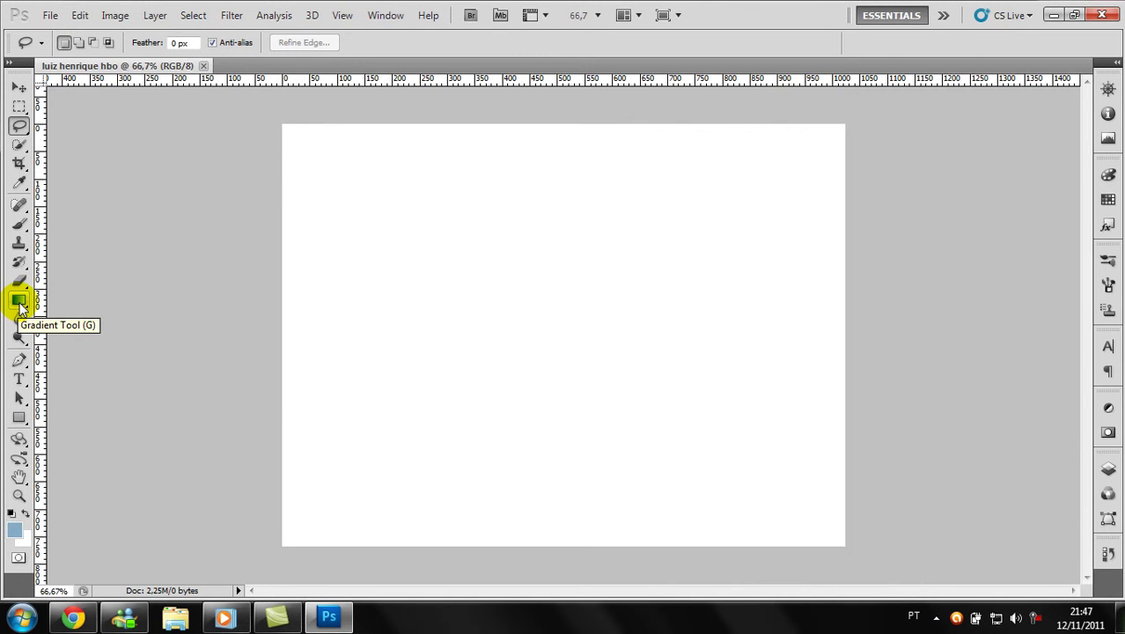
{"action": "left_click", "coordinate": [20, 302]}
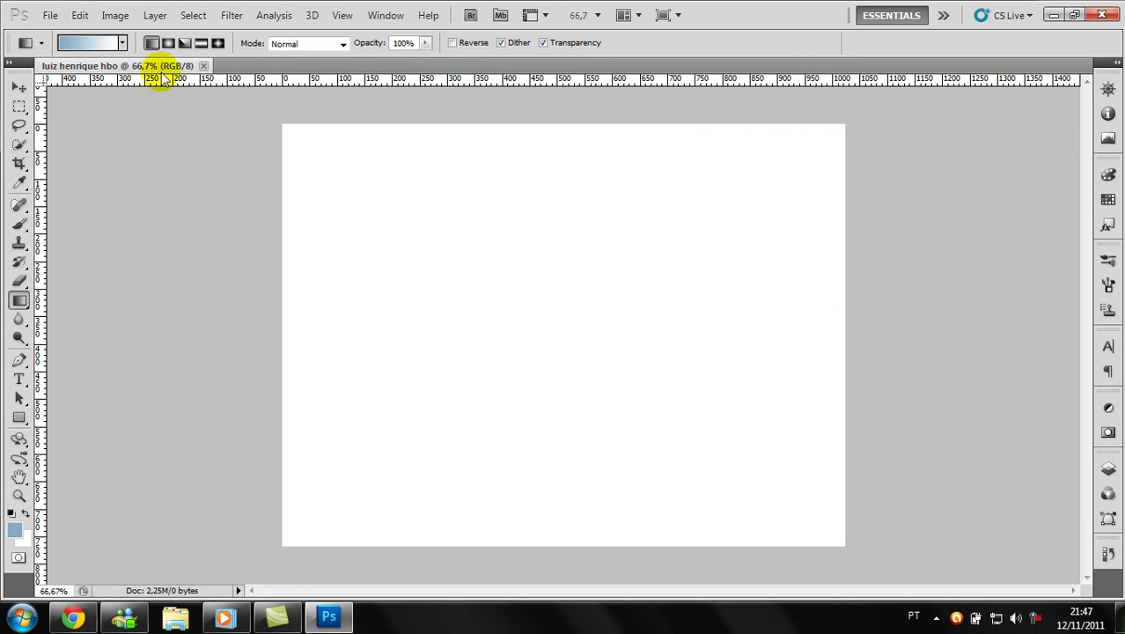
{"action": "left_click", "coordinate": [92, 43]}
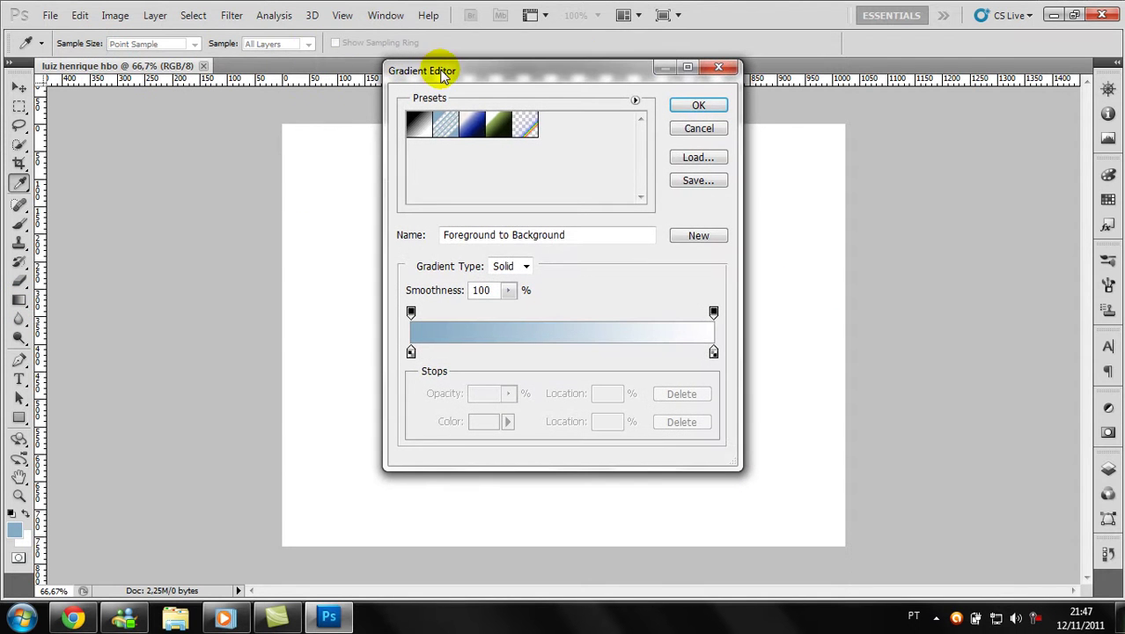
{"action": "left_click", "coordinate": [709, 353]}
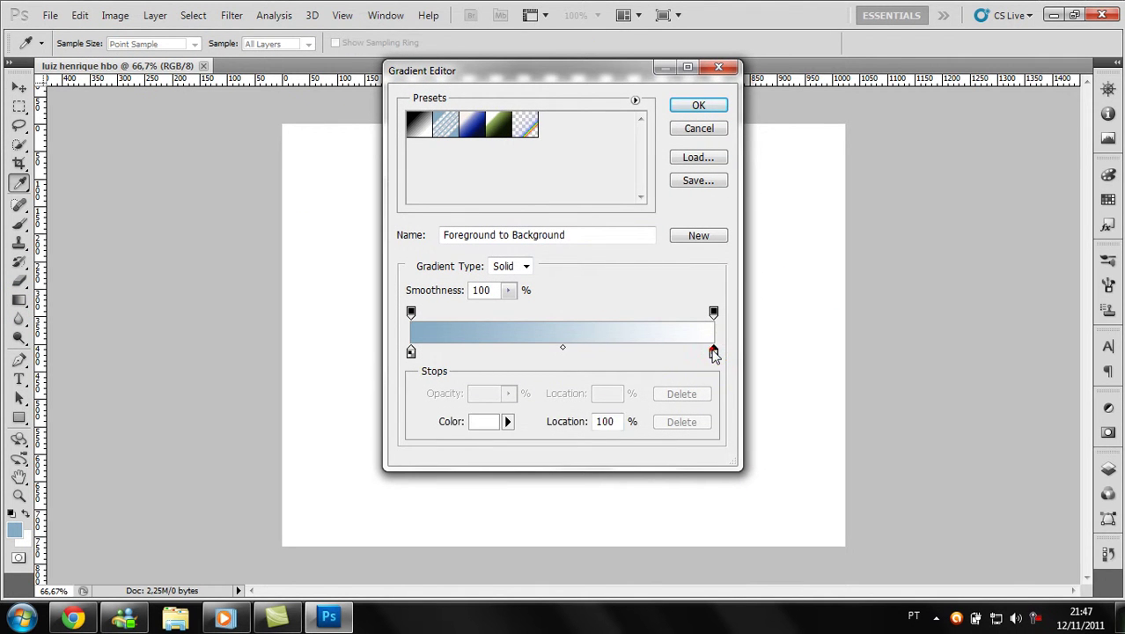
{"action": "left_click", "coordinate": [486, 422]}
{"action": "mouse_move", "coordinate": [695, 355]}
{"action": "left_mouse_down"}
{"action": "mouse_move", "coordinate": [725, 437]}
{"action": "mouse_move", "coordinate": [653, 432]}
{"action": "mouse_move", "coordinate": [787, 233]}
{"action": "left_mouse_up"}
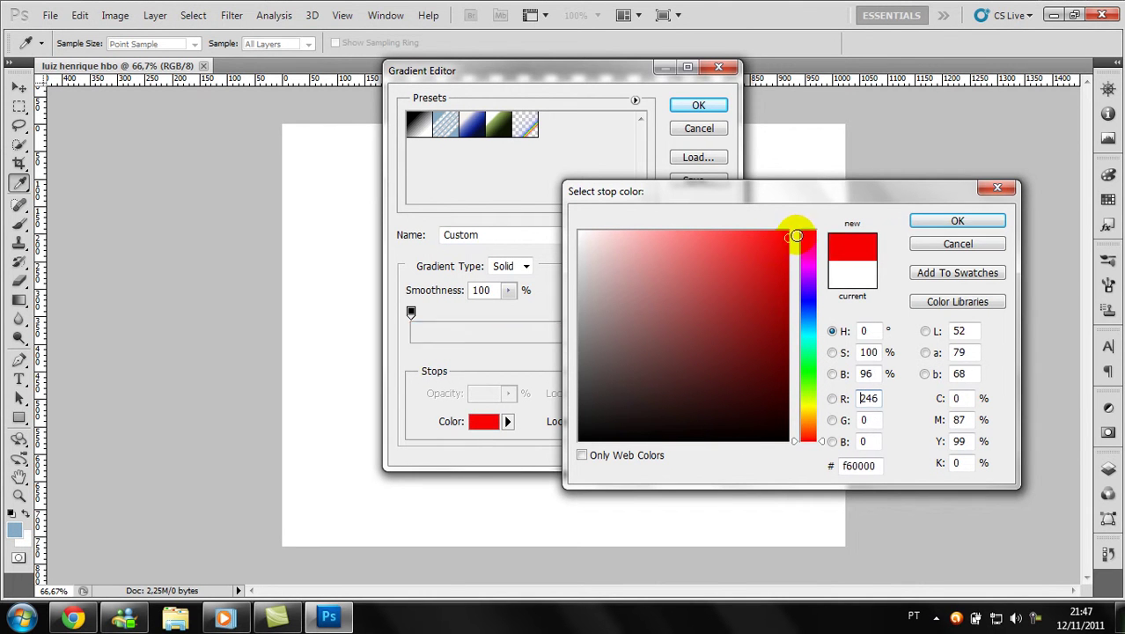
{"action": "left_click", "coordinate": [954, 221]}
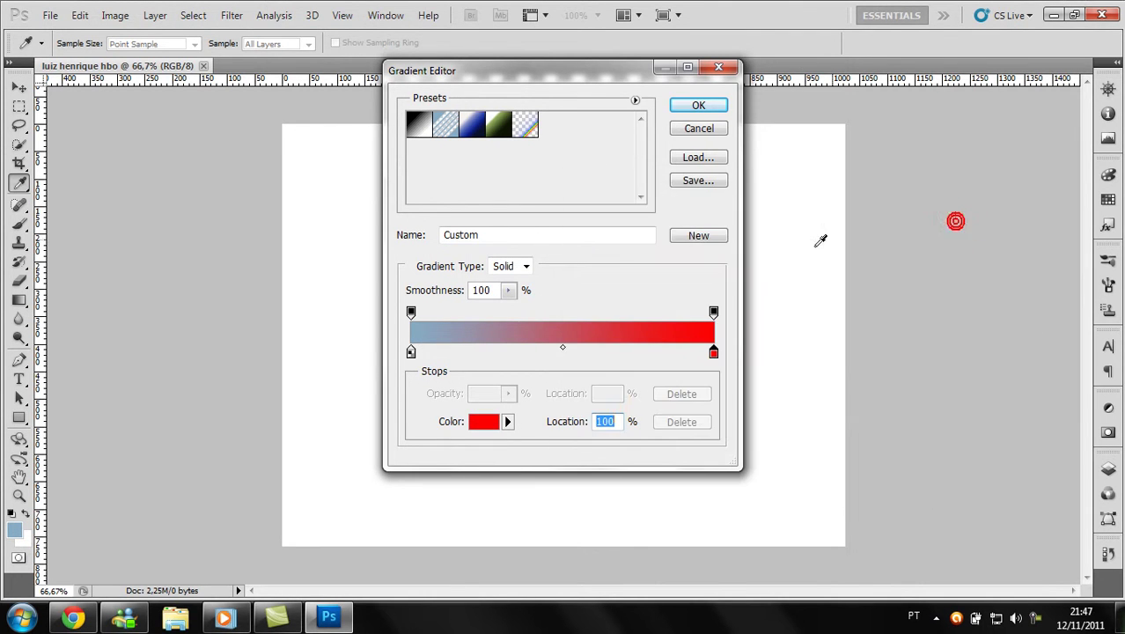
Step: Set the left gradient stop to red too and save the all-red gradient as a preset
{"action": "left_click", "coordinate": [417, 354]}
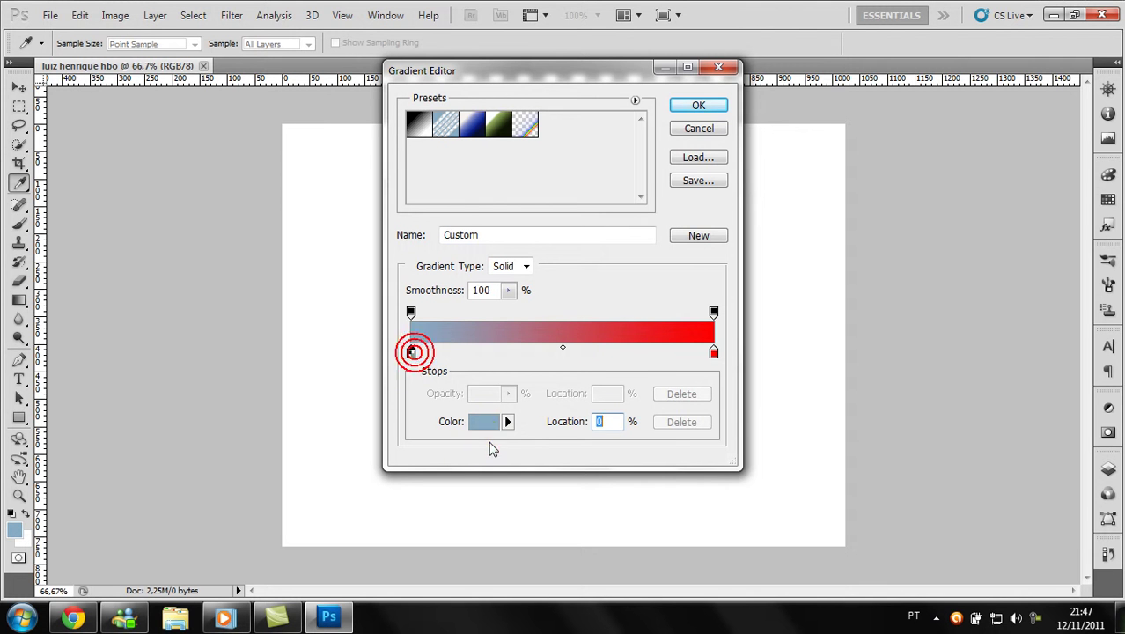
{"action": "left_click", "coordinate": [484, 420]}
{"action": "mouse_move", "coordinate": [818, 262]}
{"action": "left_mouse_down"}
{"action": "mouse_move", "coordinate": [797, 250]}
{"action": "mouse_move", "coordinate": [797, 230]}
{"action": "left_mouse_up"}
{"action": "left_click", "coordinate": [788, 235]}
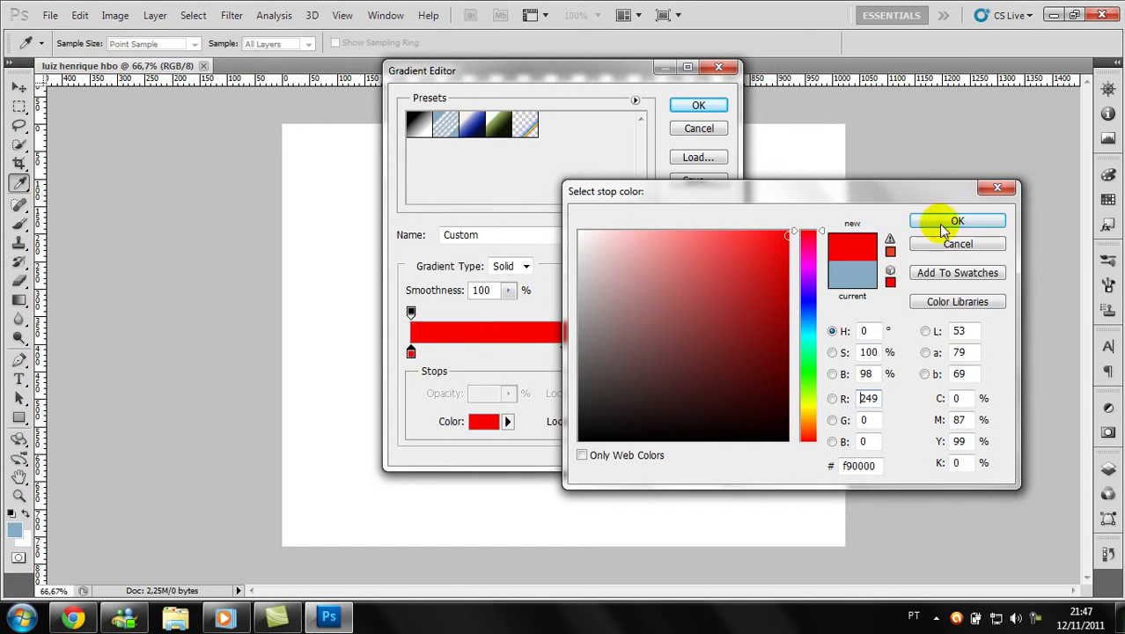
{"action": "left_click", "coordinate": [942, 225]}
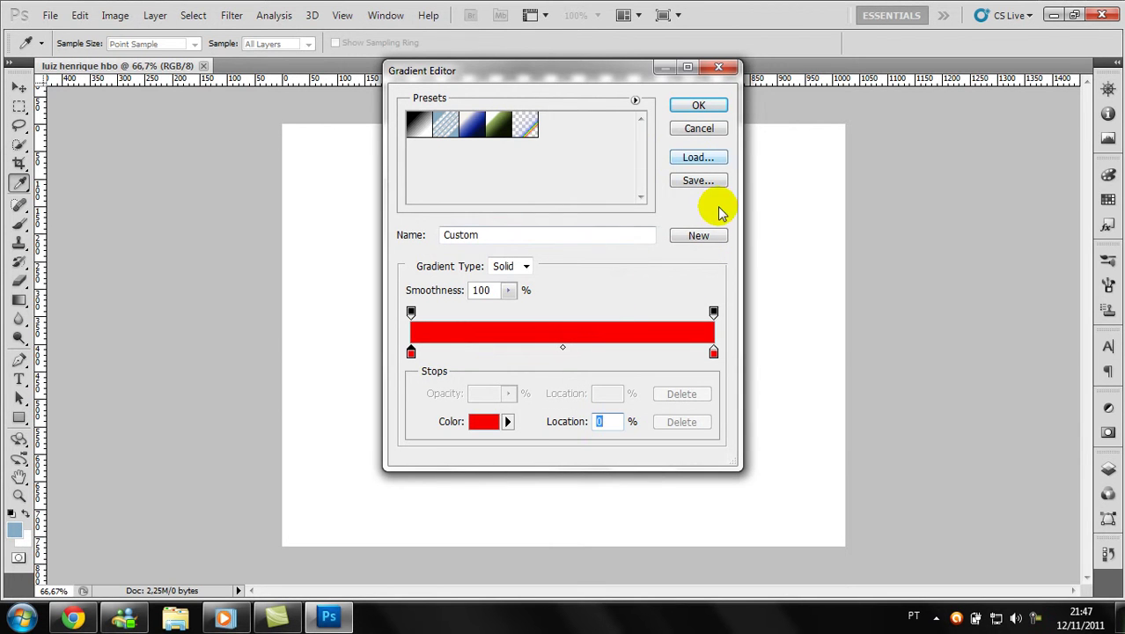
{"action": "left_click", "coordinate": [697, 236]}
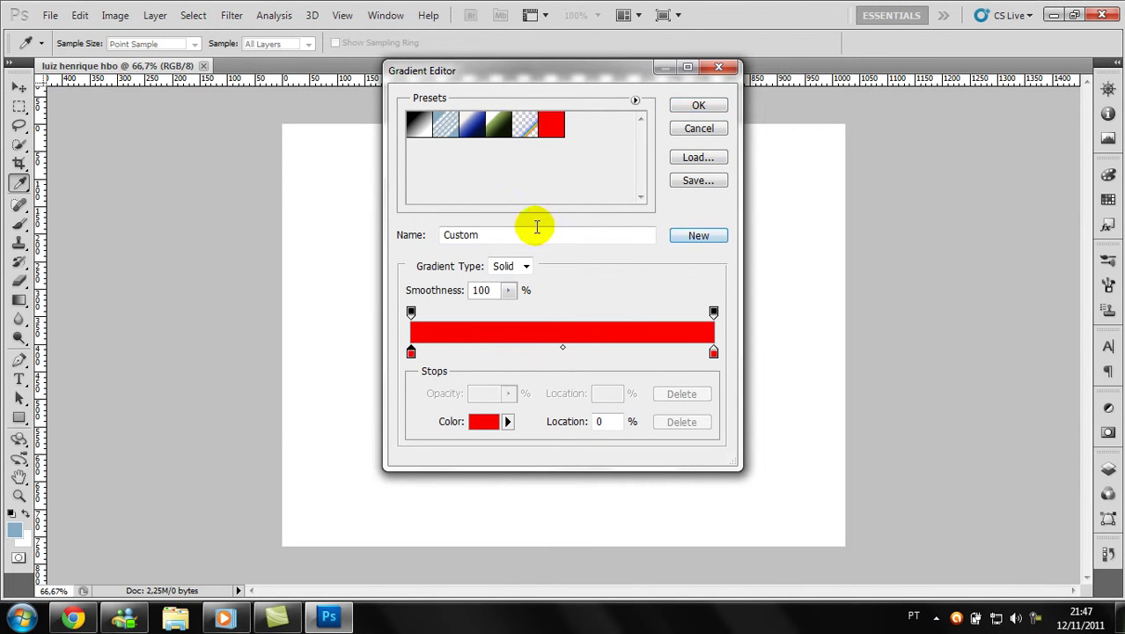
{"action": "left_click", "coordinate": [697, 106]}
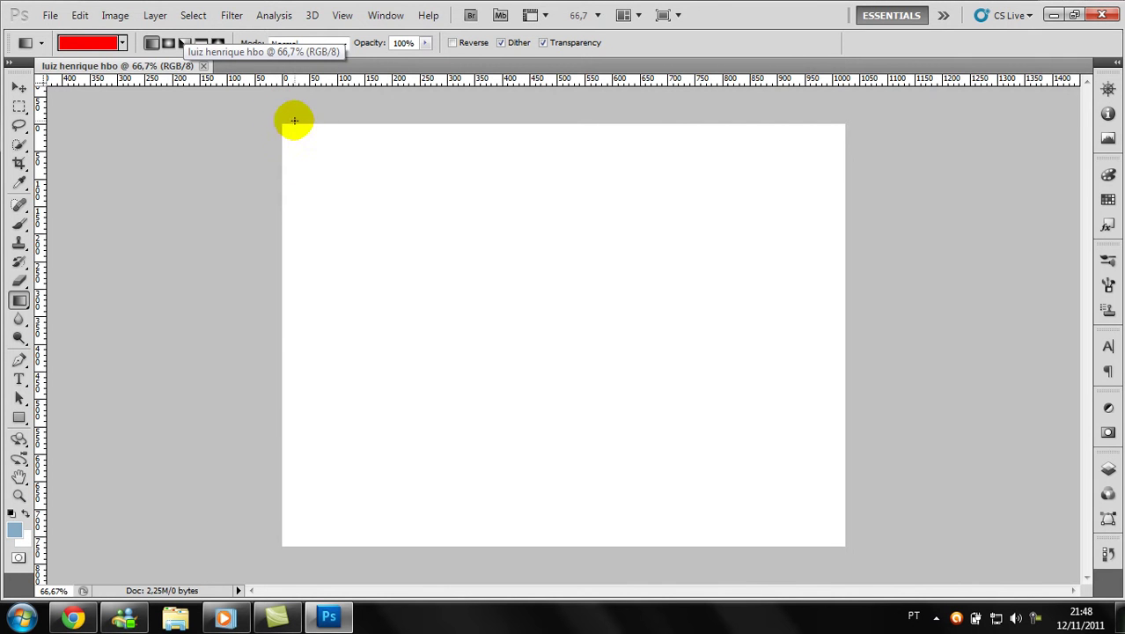
Step: Fill the canvas with the red gradient and draw a wide text box in its upper half
{"action": "left_click_drag", "start_coordinate": [283, 123], "coordinate": [809, 512]}
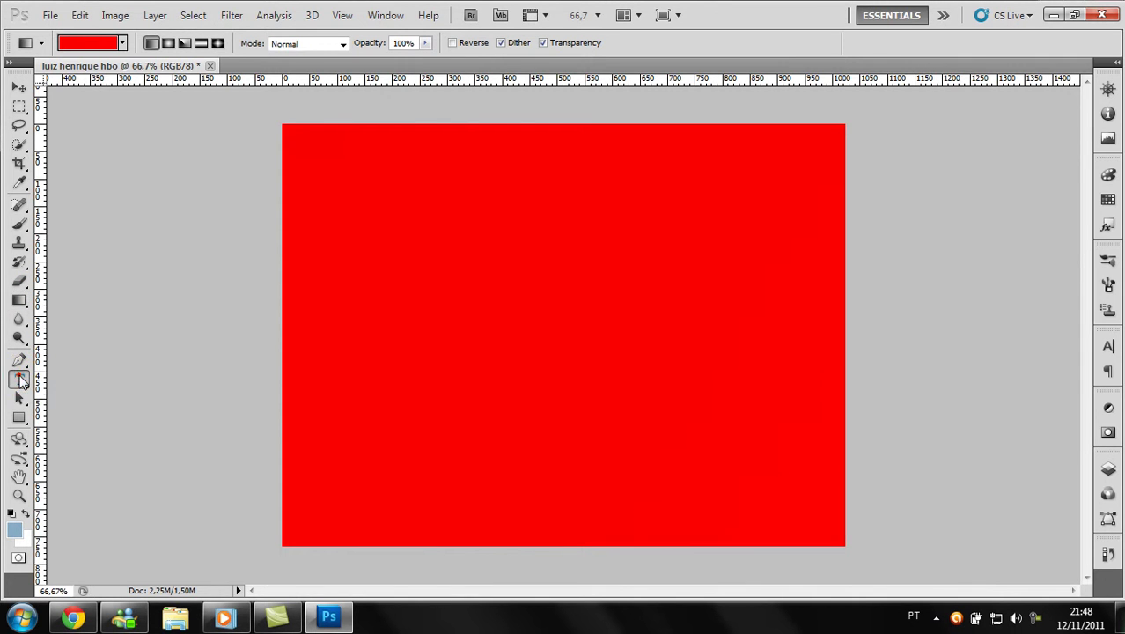
{"action": "left_click", "coordinate": [19, 379]}
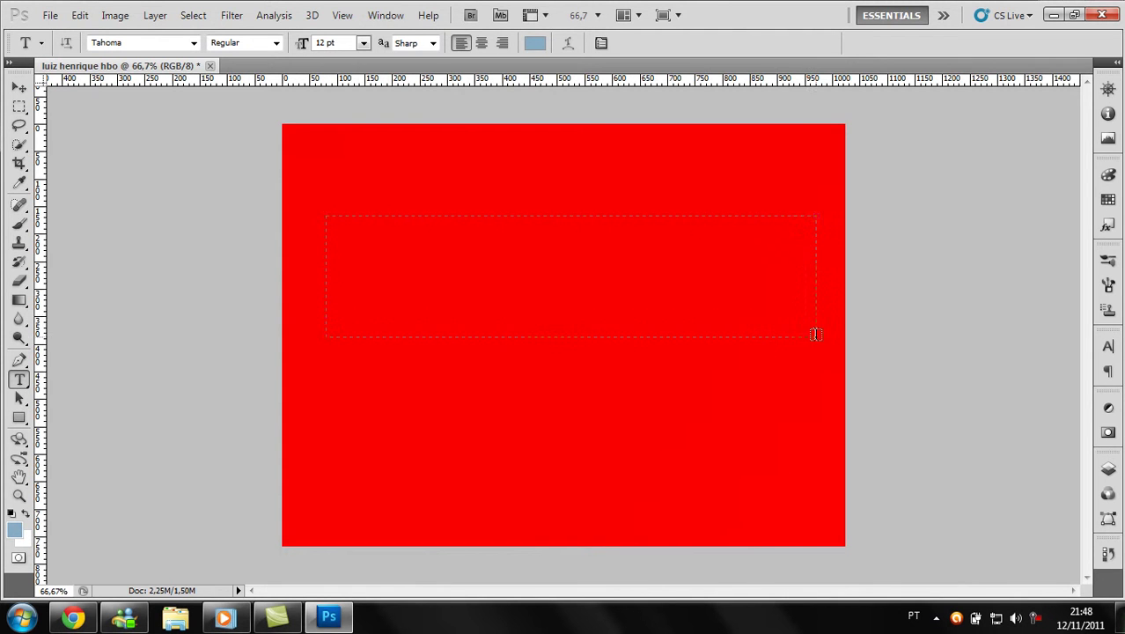
{"action": "left_click_drag", "start_coordinate": [815, 334], "coordinate": [816, 336]}
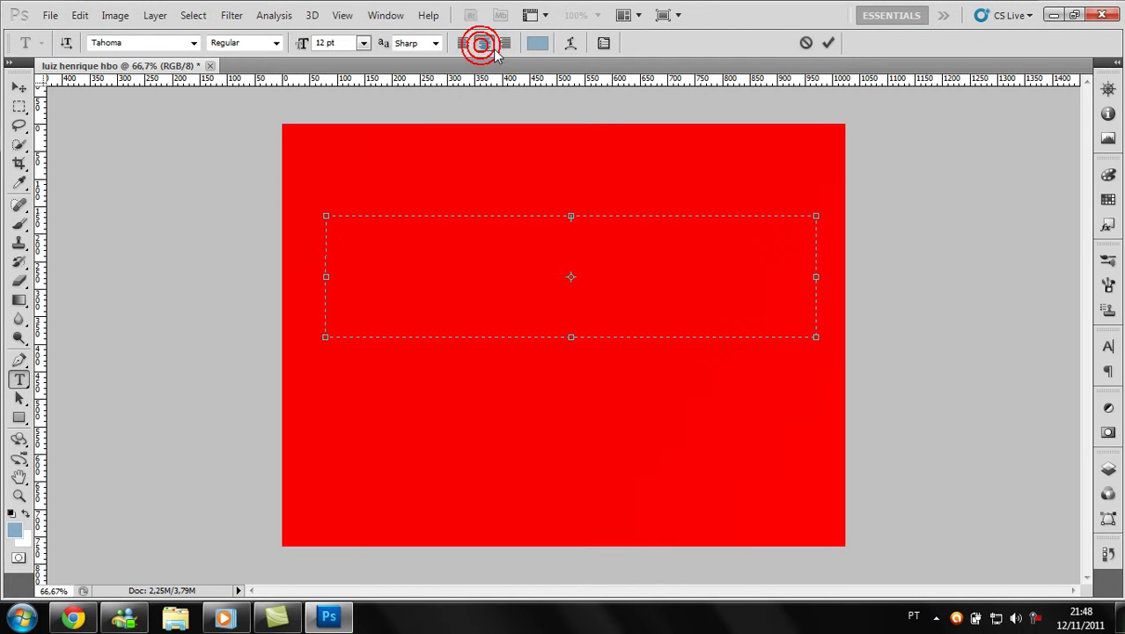
Step: Set the text to black 000000, 72 pt, in the Base 02 font
{"action": "left_click", "coordinate": [538, 41]}
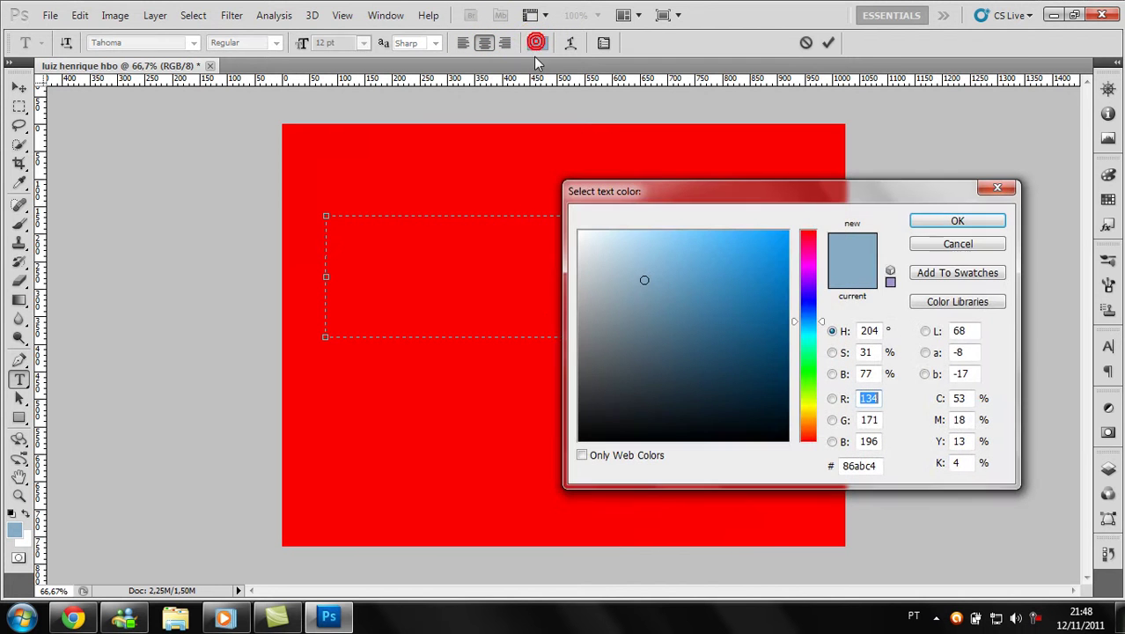
{"action": "left_click_drag", "start_coordinate": [644, 279], "coordinate": [579, 444]}
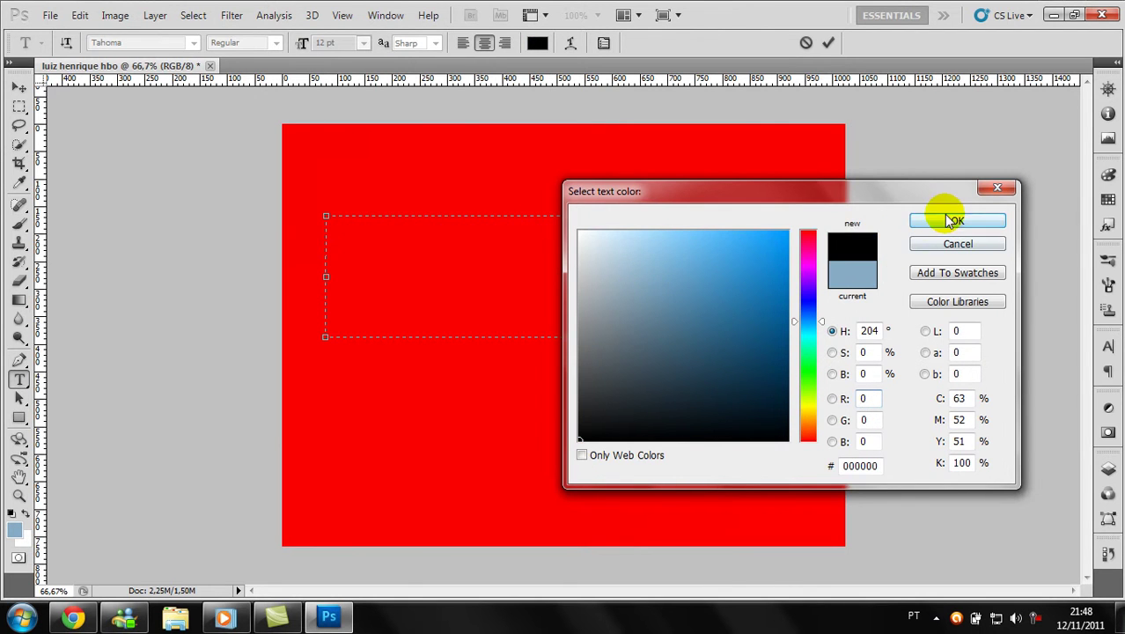
{"action": "left_click", "coordinate": [944, 219]}
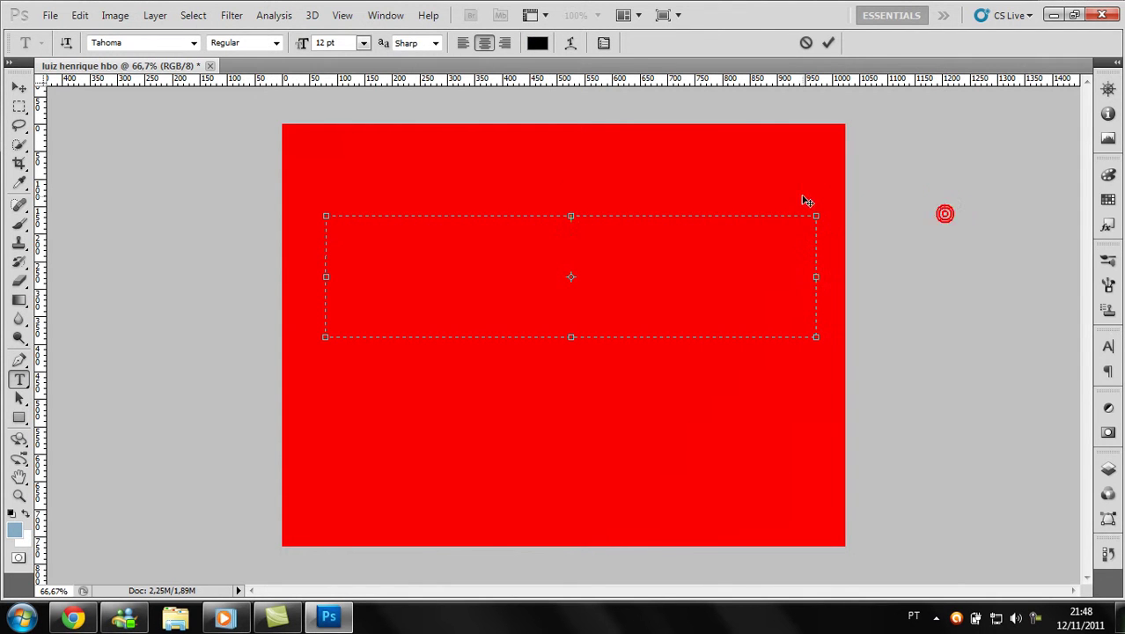
{"action": "left_click", "coordinate": [363, 42]}
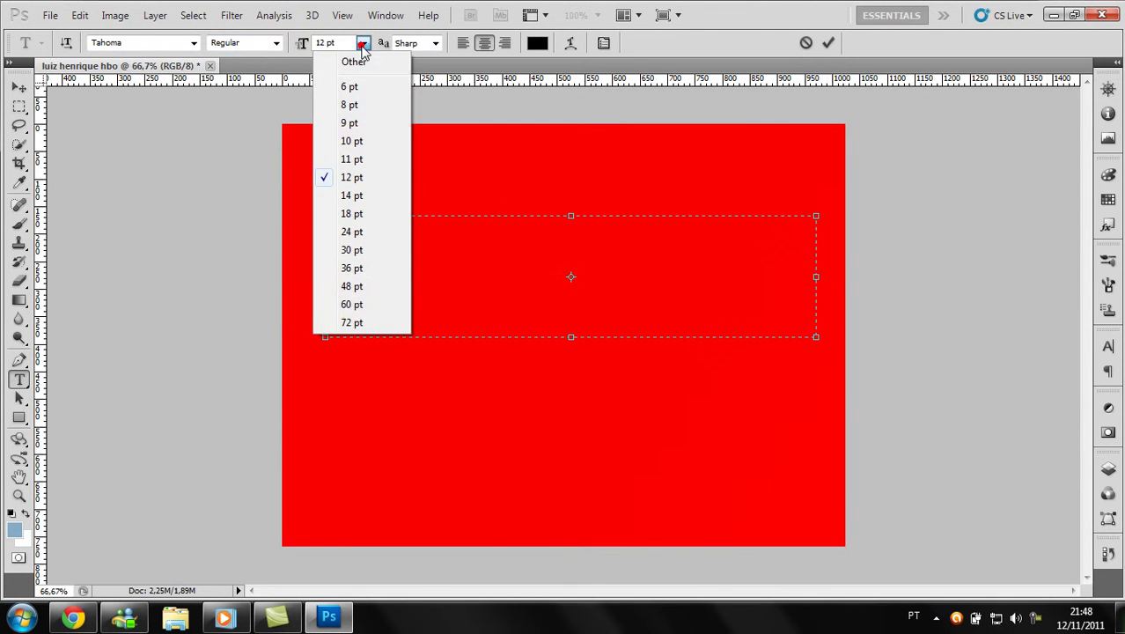
{"action": "left_click", "coordinate": [351, 323]}
{"action": "left_click", "coordinate": [193, 42]}
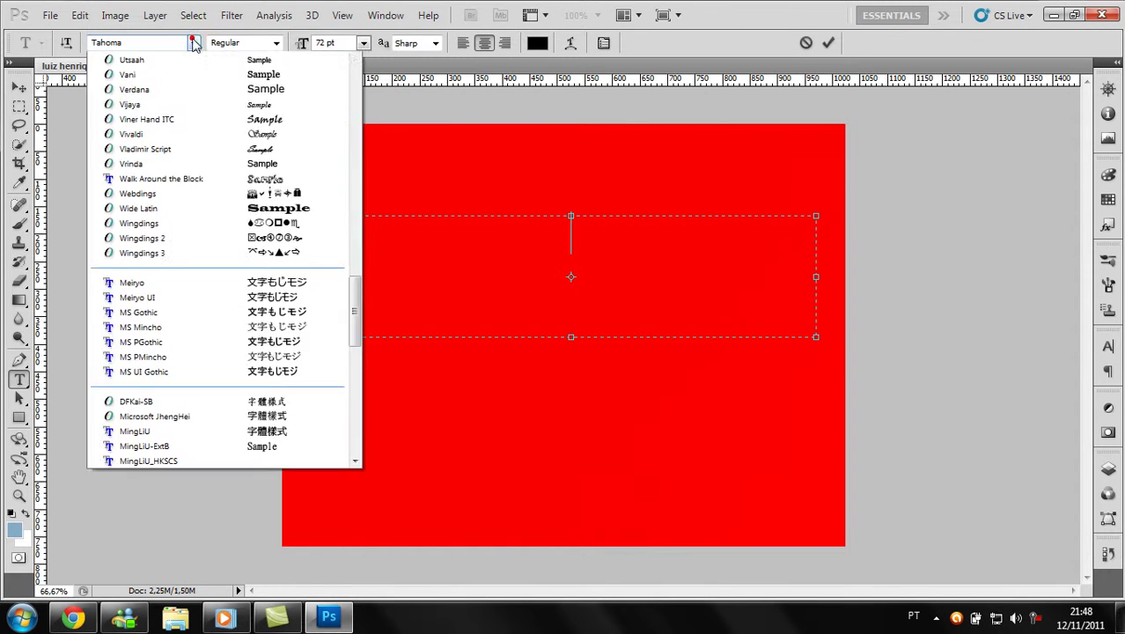
{"action": "mouse_move", "coordinate": [352, 435]}
{"action": "left_mouse_down"}
{"action": "mouse_move", "coordinate": [335, 104]}
{"action": "mouse_move", "coordinate": [321, 60]}
{"action": "left_mouse_up"}
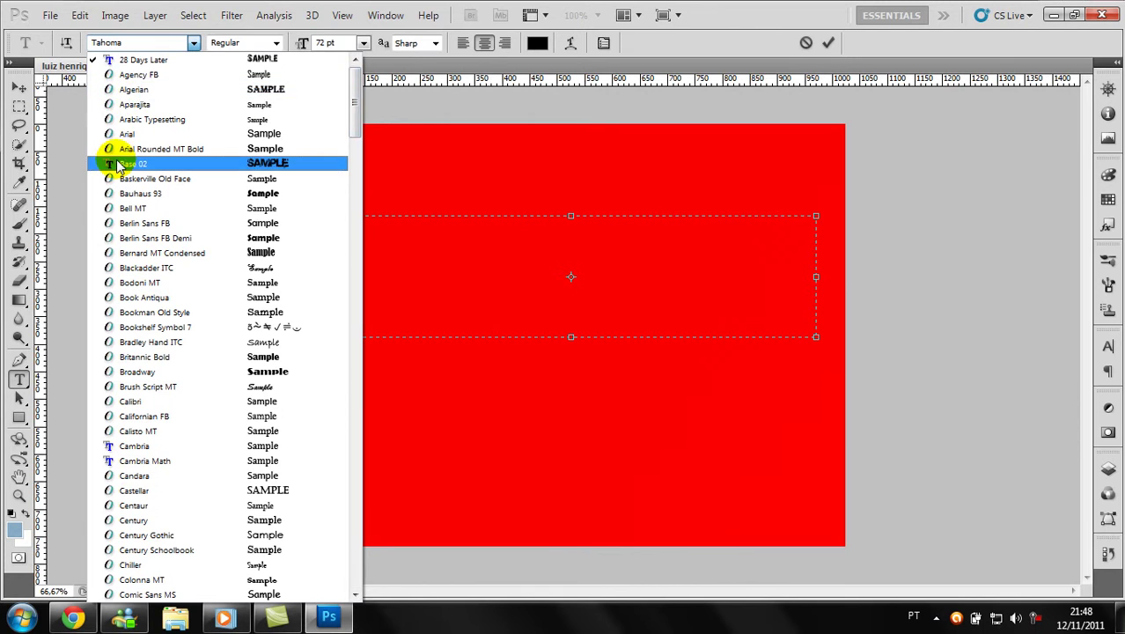
{"action": "left_click", "coordinate": [120, 166]}
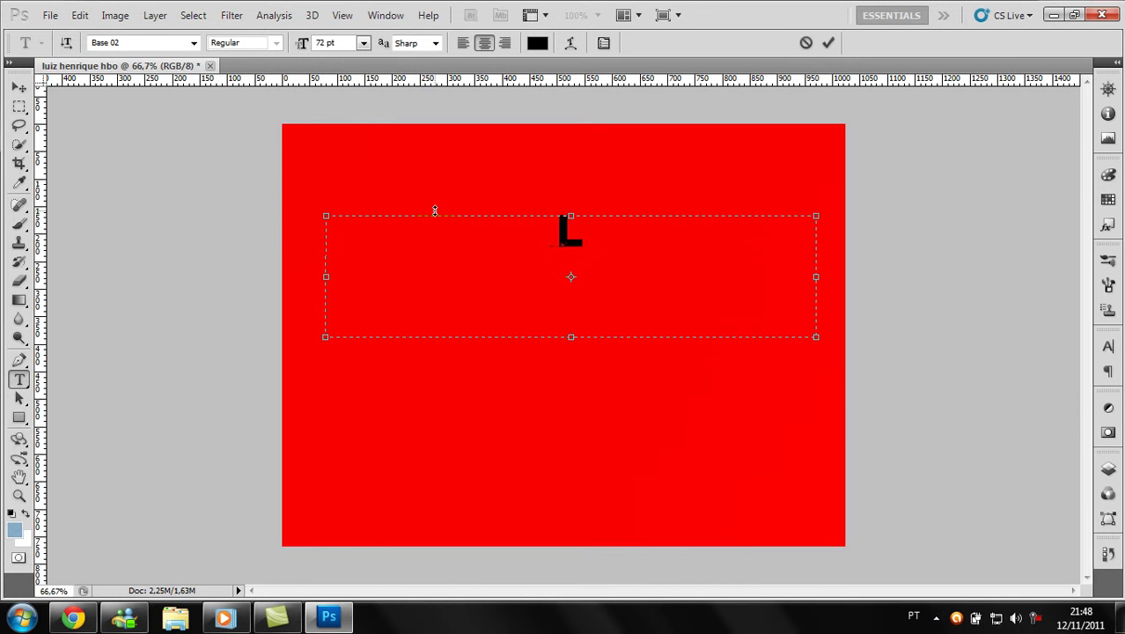
Step: Type the author's full name on two lines, correcting the surname and ending with ' !'
{"action": "type", "text": "UIZHENRIQUE"}
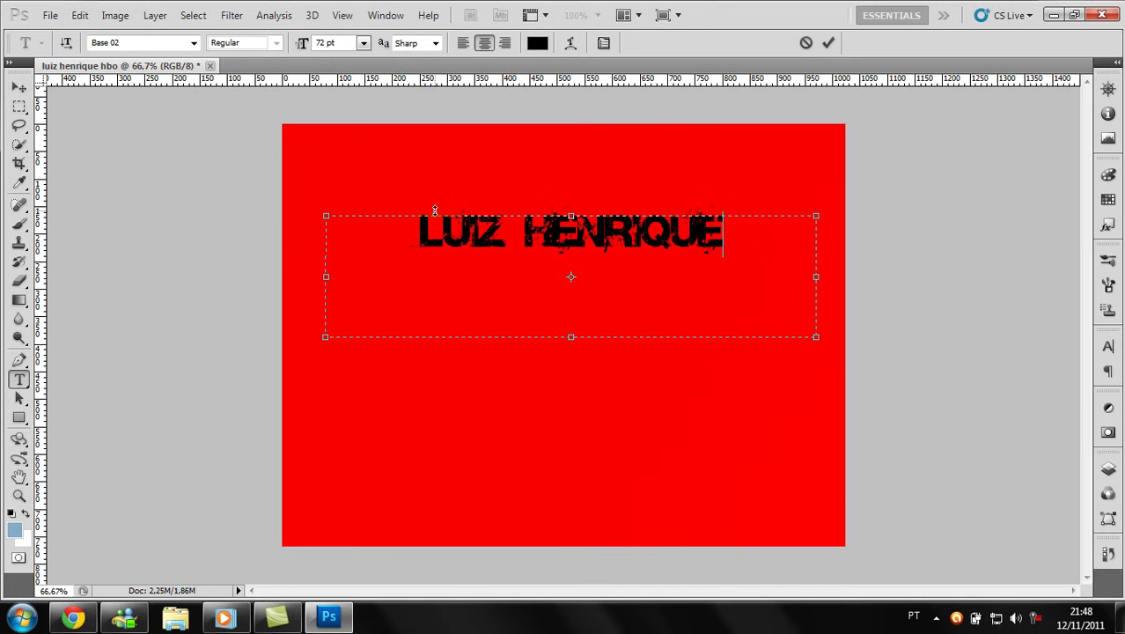
{"action": "type", "text": " BRCA"}
{"action": "key", "text": "BackSpace"}
{"action": "key", "text": "BackSpace"}
{"action": "type", "text": "ACA"}
{"action": "key", "text": "BackSpace"}
{"action": "key", "text": "BackSpace"}
{"action": "key", "text": "BackSpace"}
{"action": "key", "text": "BackSpace"}
{"action": "type", "text": "BRAGA"}
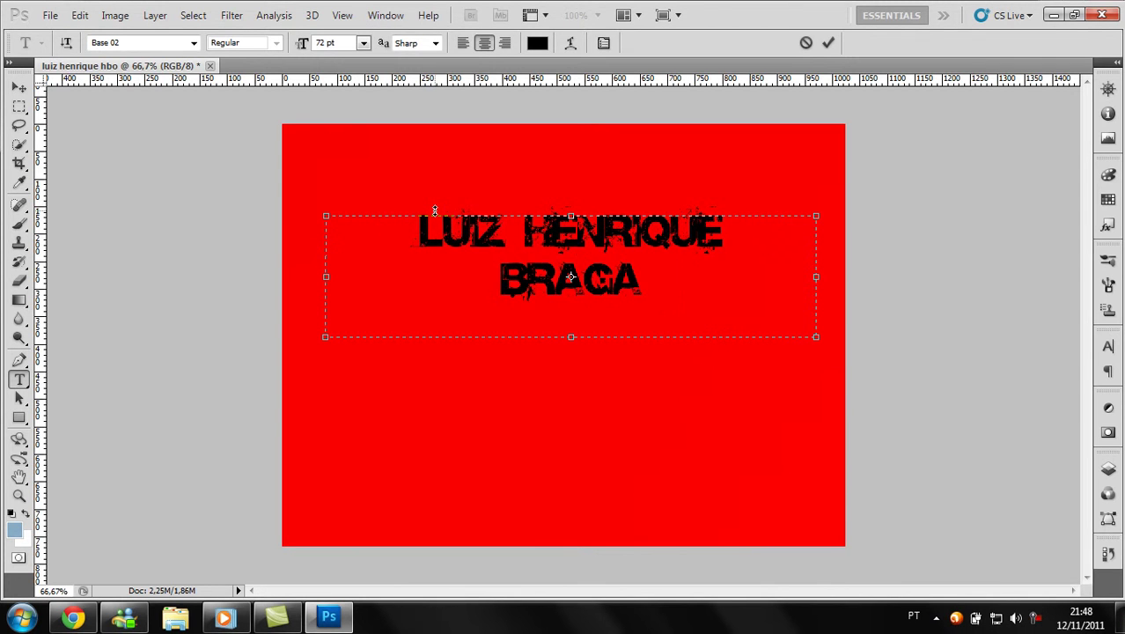
{"action": "type", "text": " !"}
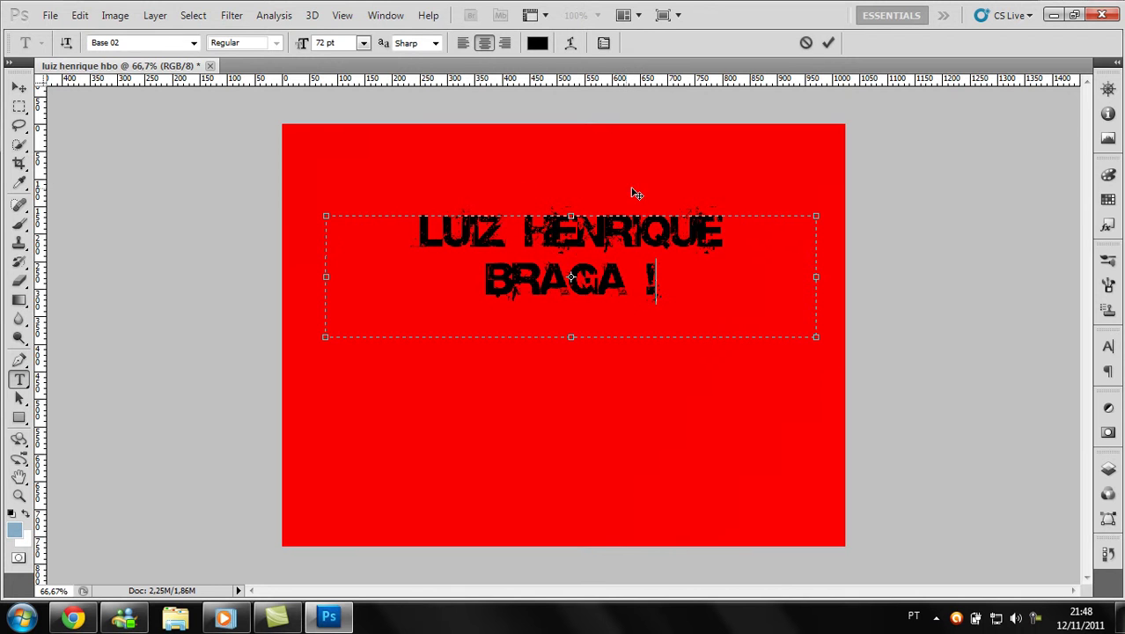
Step: Move the name text to the canvas's top-right corner and commit it
{"action": "left_click_drag", "start_coordinate": [678, 195], "coordinate": [786, 92]}
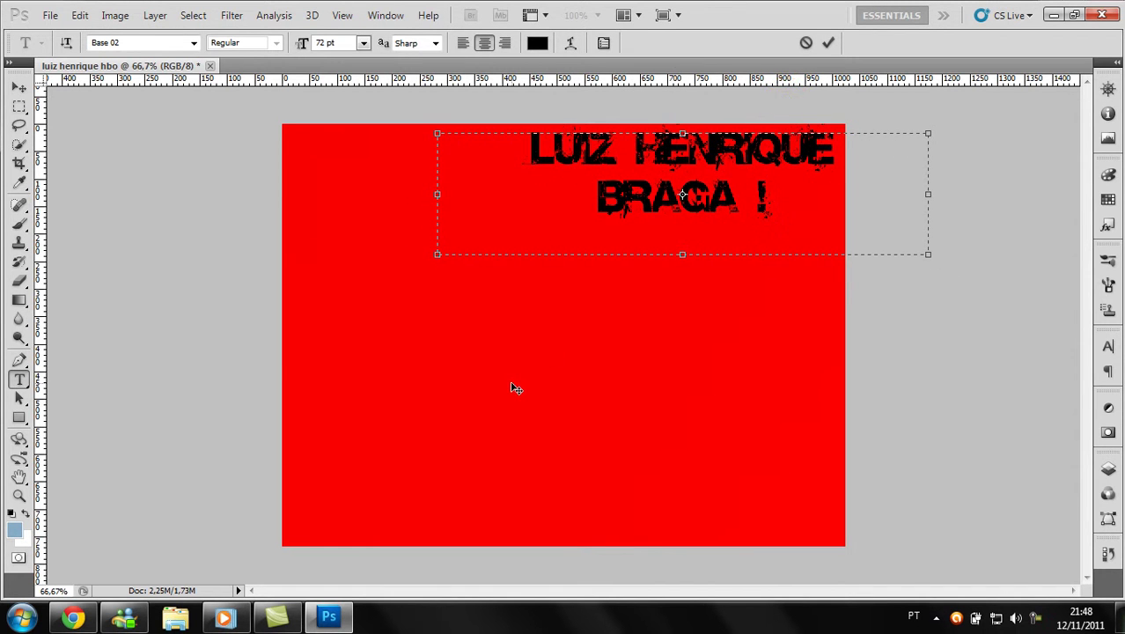
{"action": "left_click", "coordinate": [18, 401]}
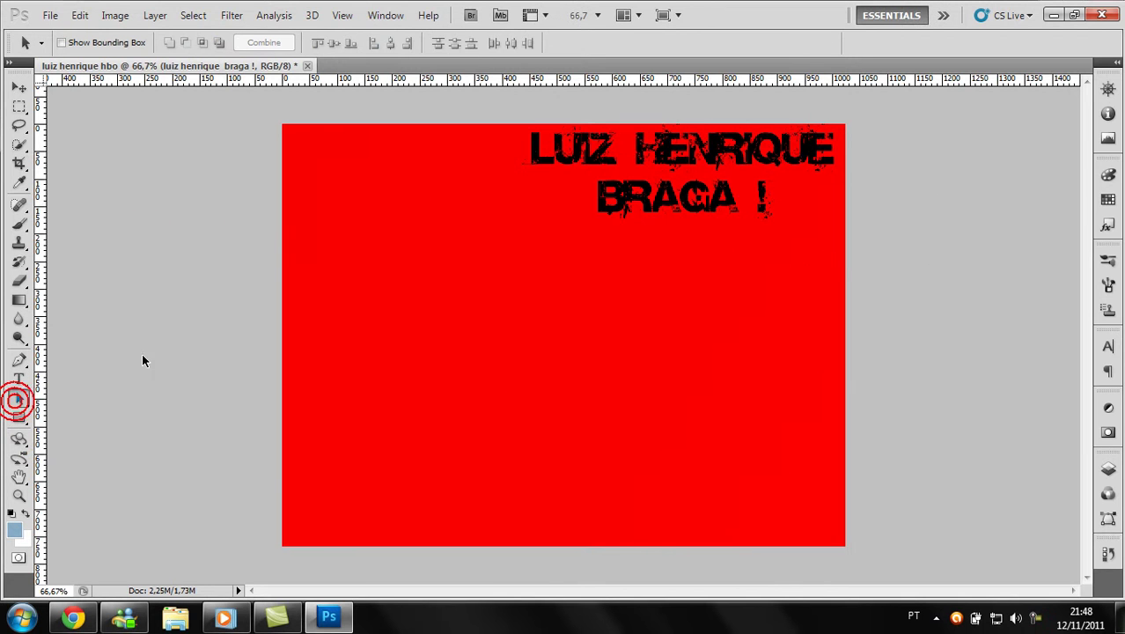
{"action": "left_click", "coordinate": [761, 80]}
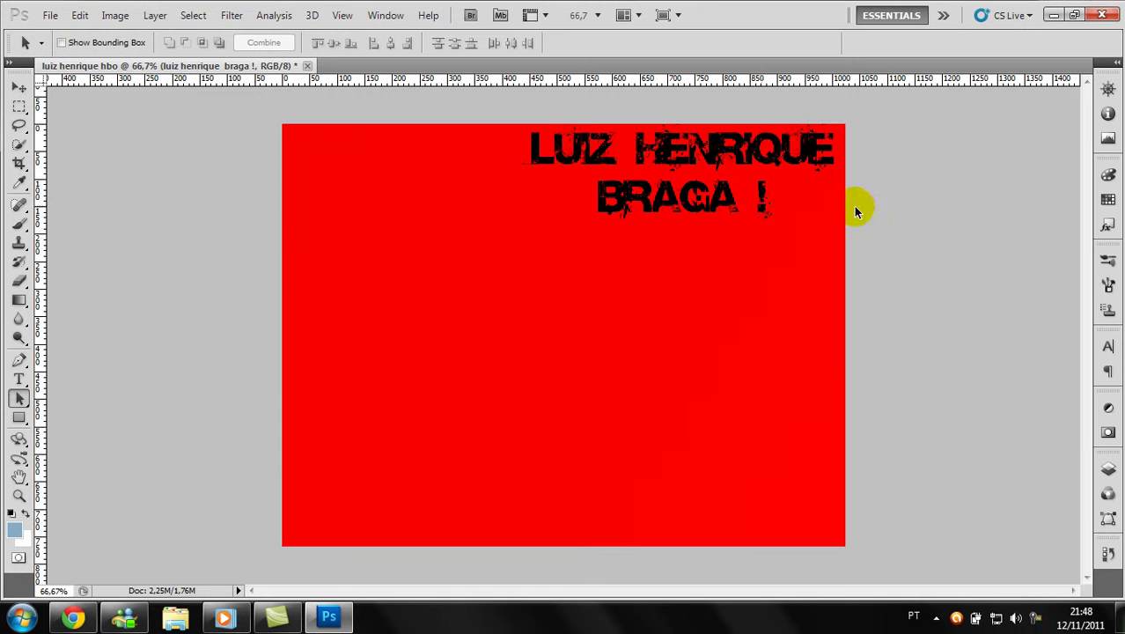
{"action": "left_click", "coordinate": [22, 392]}
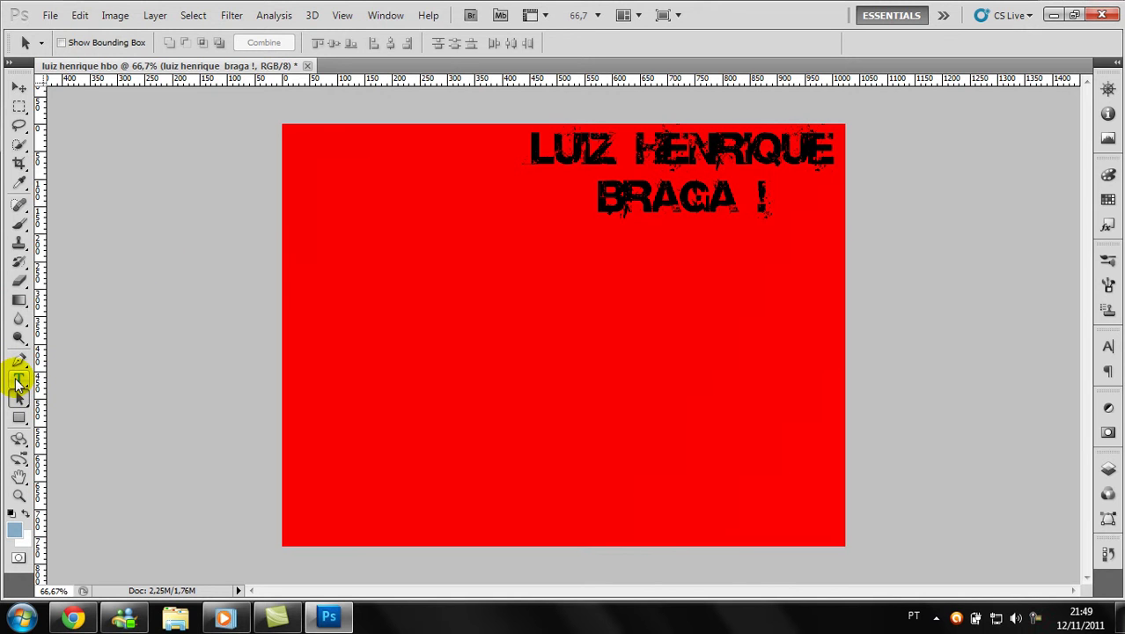
{"action": "left_click", "coordinate": [17, 381]}
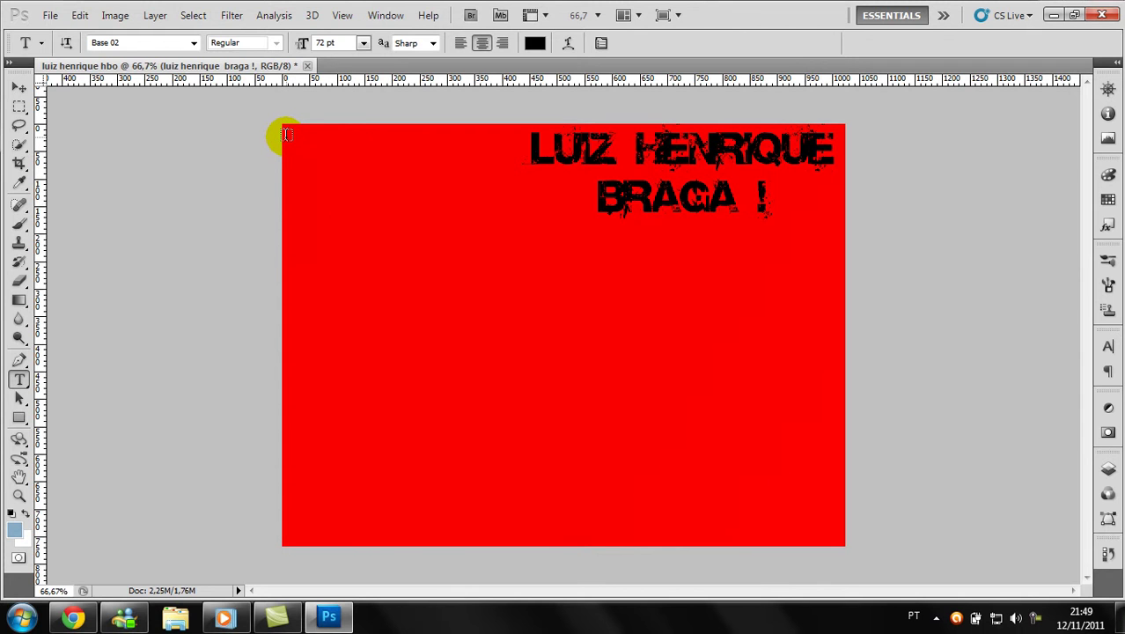
Step: Draw a tall, narrow text box down the left side of the canvas, nudged slightly right
{"action": "mouse_move", "coordinate": [290, 131]}
{"action": "left_mouse_down"}
{"action": "mouse_move", "coordinate": [463, 435]}
{"action": "mouse_move", "coordinate": [465, 527]}
{"action": "left_mouse_up"}
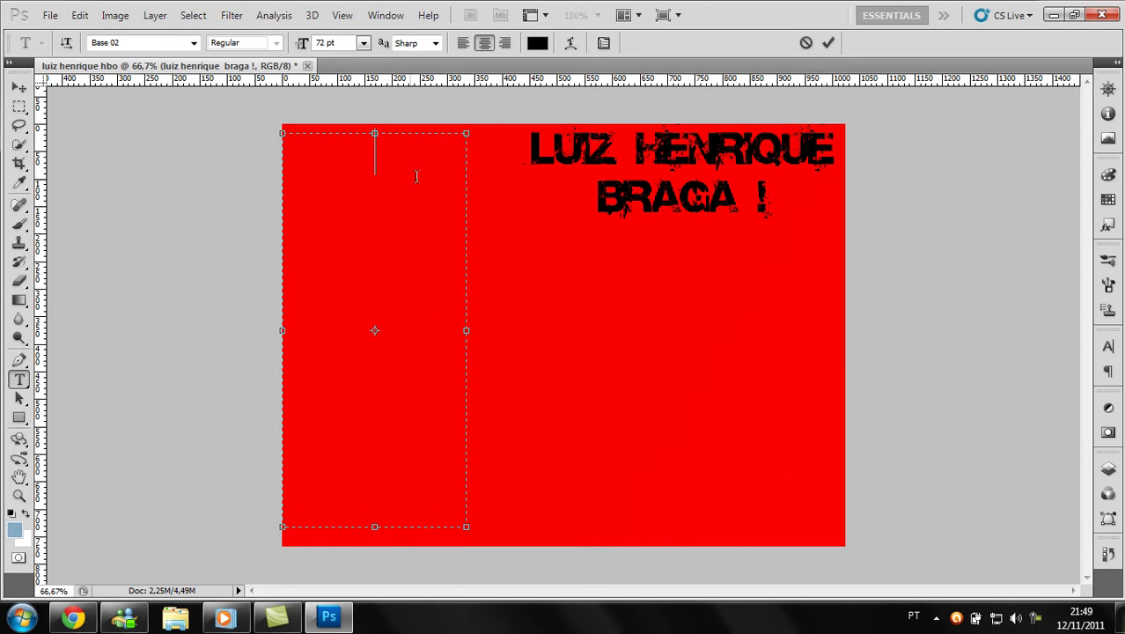
{"action": "left_click", "coordinate": [465, 132]}
{"action": "left_click_drag", "start_coordinate": [469, 134], "coordinate": [399, 138]}
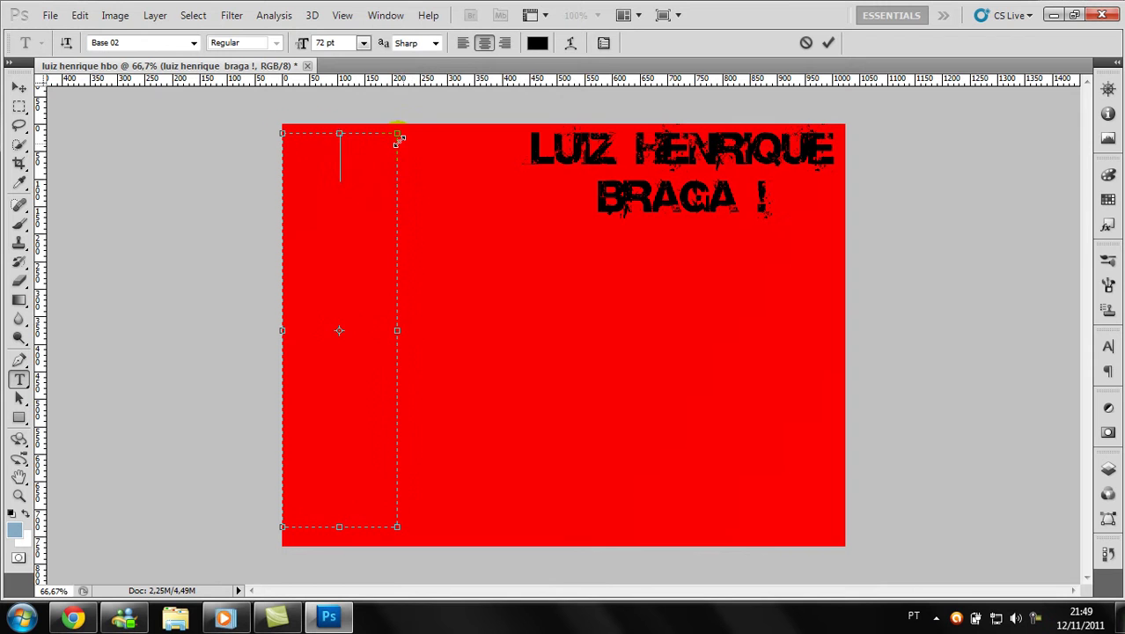
{"action": "left_click", "coordinate": [366, 119]}
{"action": "left_click_drag", "start_coordinate": [422, 252], "coordinate": [433, 251]}
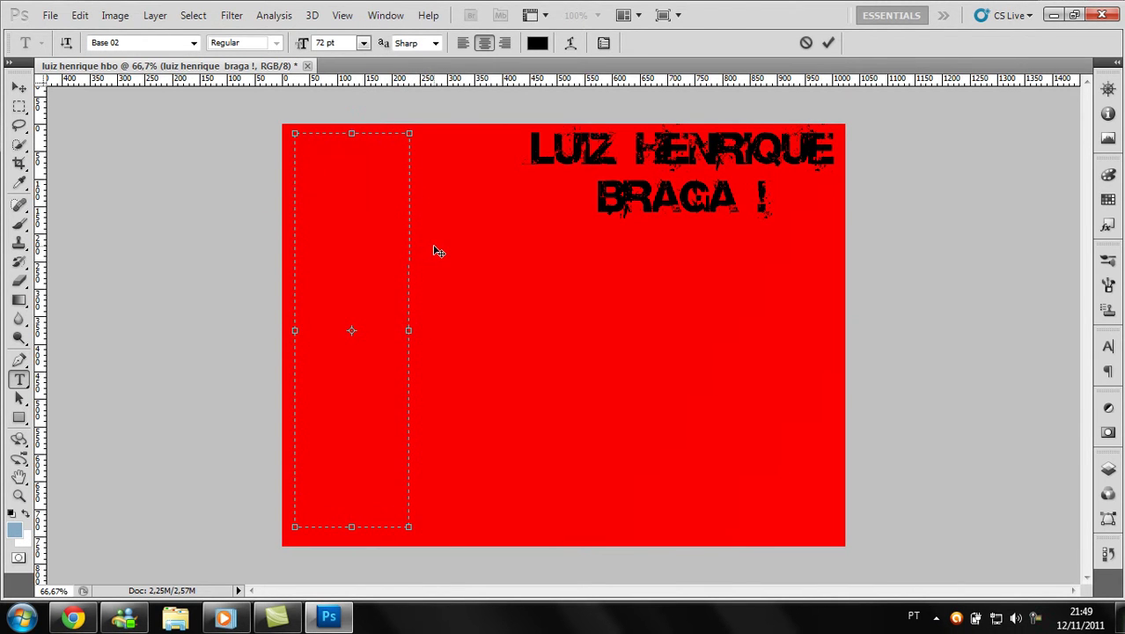
{"action": "left_click", "coordinate": [248, 308]}
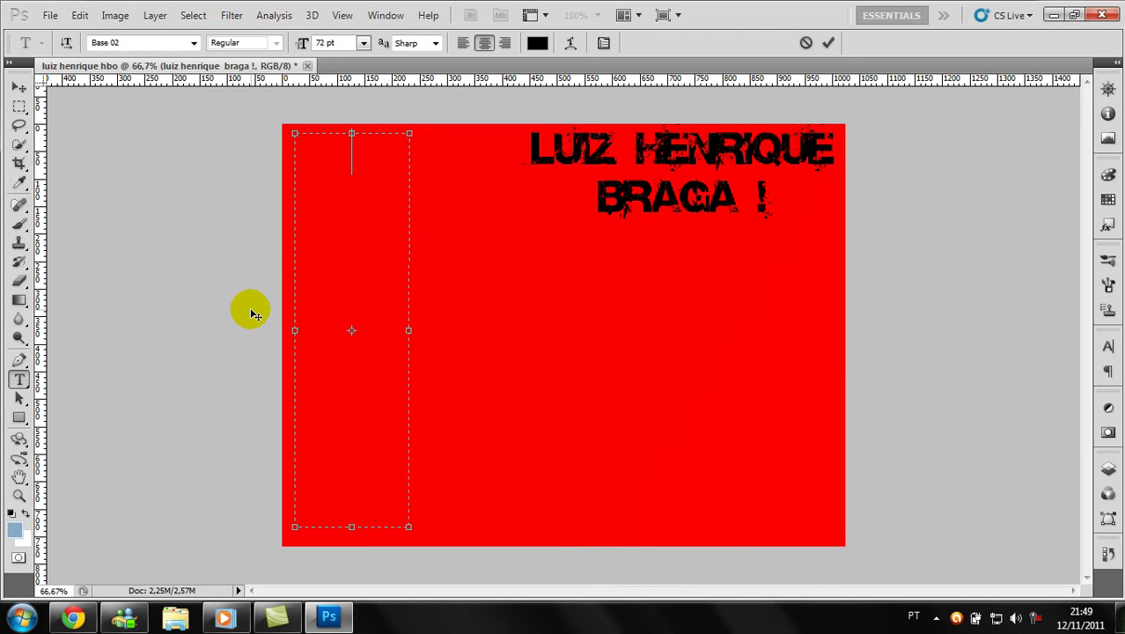
Step: Remove a stray character and set the narrow text box's font to Webdings
{"action": "type", "text": "'"}
{"action": "key", "text": "BackSpace"}
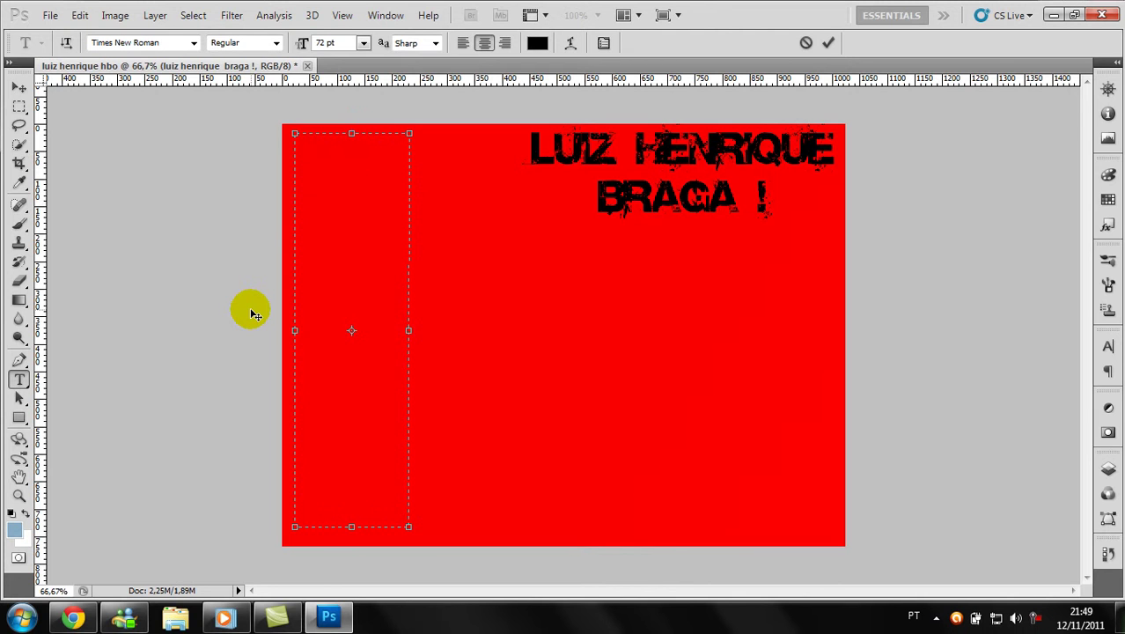
{"action": "left_click", "coordinate": [195, 43]}
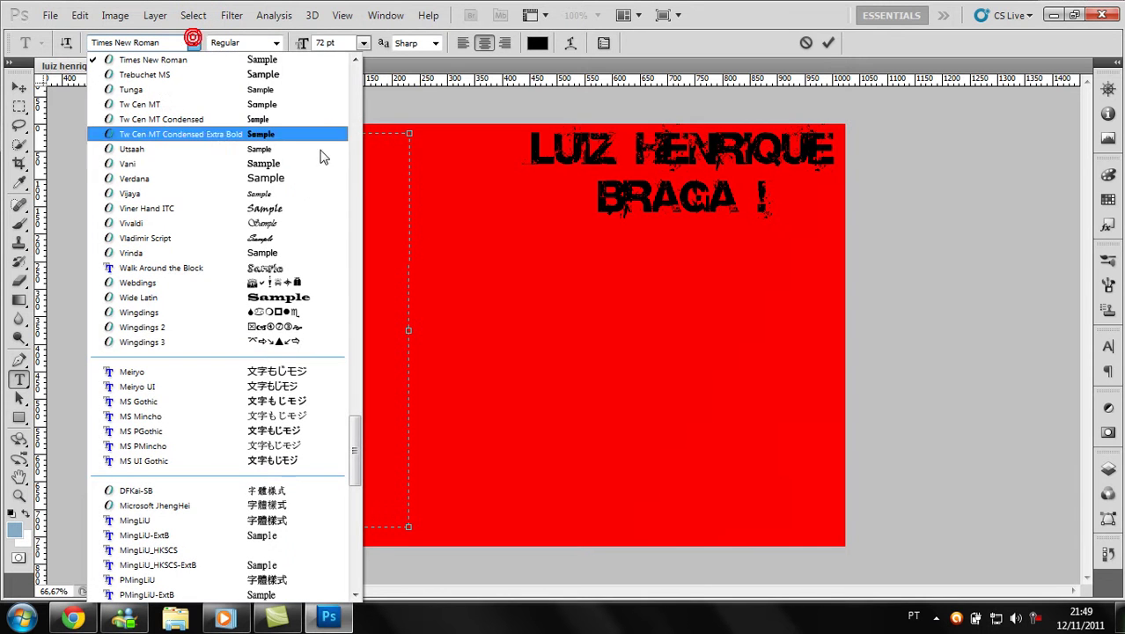
{"action": "left_click", "coordinate": [357, 430]}
{"action": "mouse_move", "coordinate": [368, 358]}
{"action": "left_mouse_down"}
{"action": "mouse_move", "coordinate": [377, 88]}
{"action": "mouse_move", "coordinate": [365, 309]}
{"action": "mouse_move", "coordinate": [352, 421]}
{"action": "mouse_move", "coordinate": [321, 517]}
{"action": "mouse_move", "coordinate": [327, 561]}
{"action": "mouse_move", "coordinate": [334, 394]}
{"action": "left_mouse_up"}
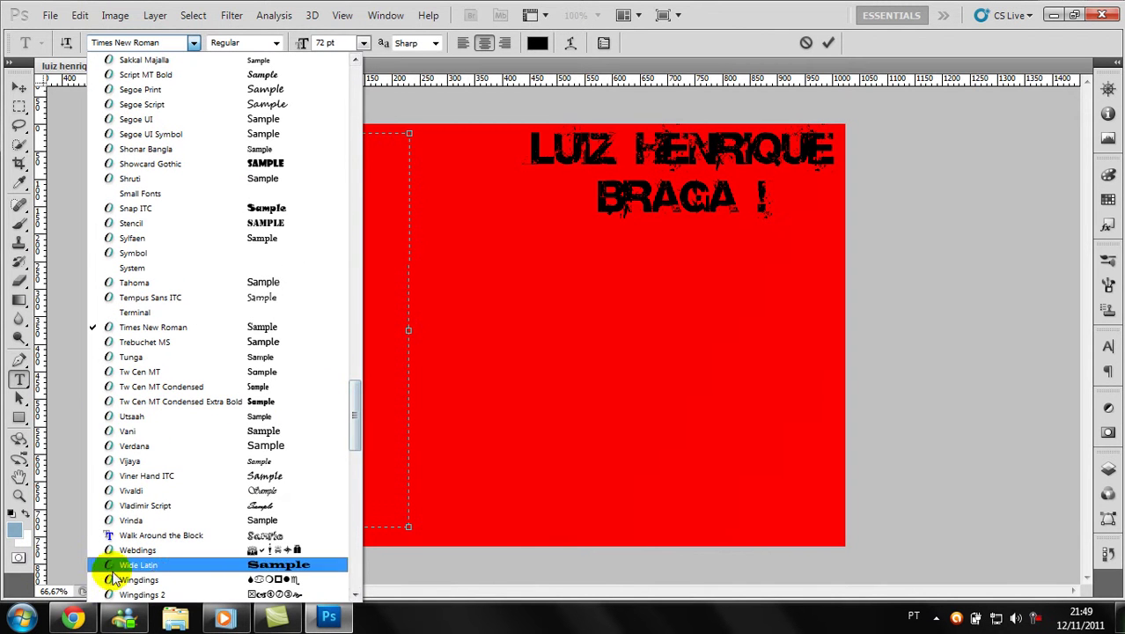
{"action": "left_click", "coordinate": [216, 549]}
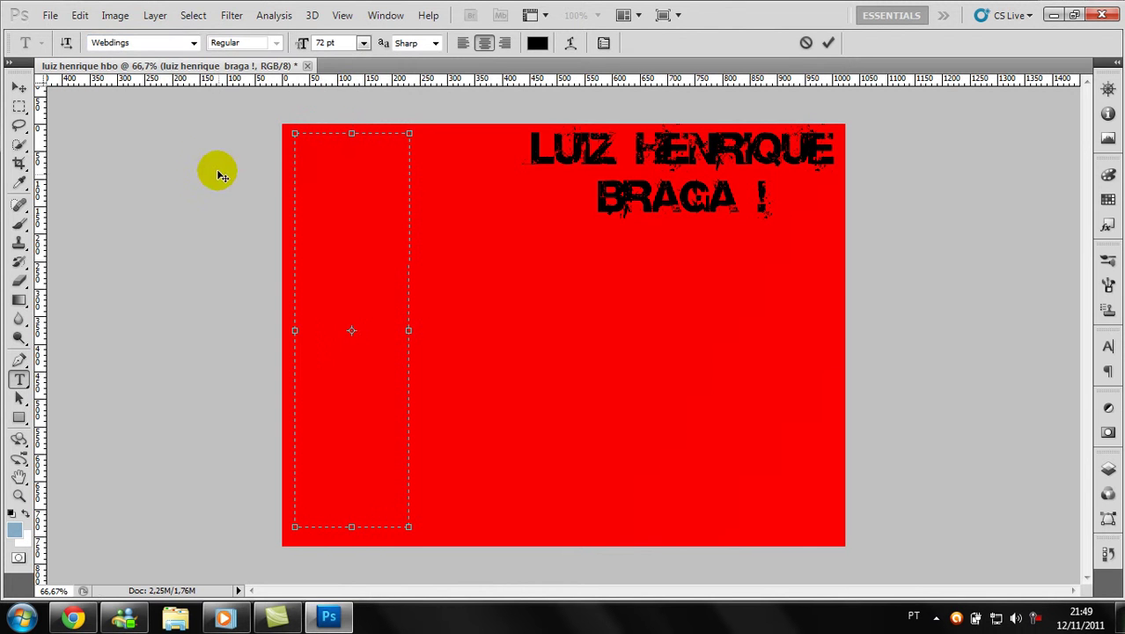
{"action": "left_click", "coordinate": [196, 44]}
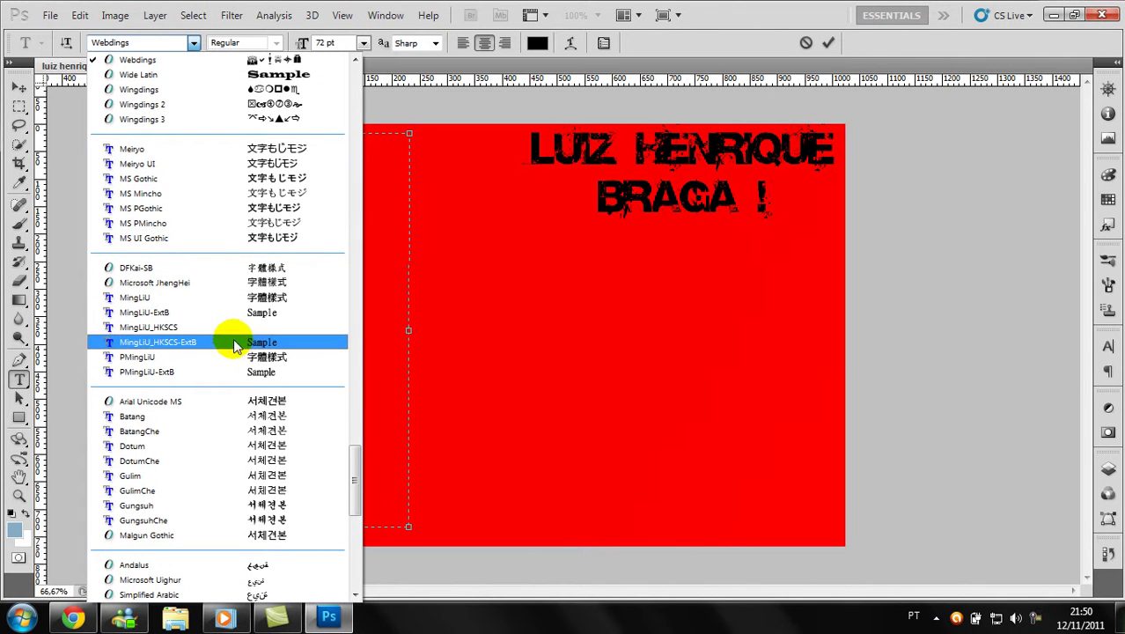
{"action": "scroll", "coordinate": [220, 336], "scroll_direction": "up", "scroll_amount": 3}
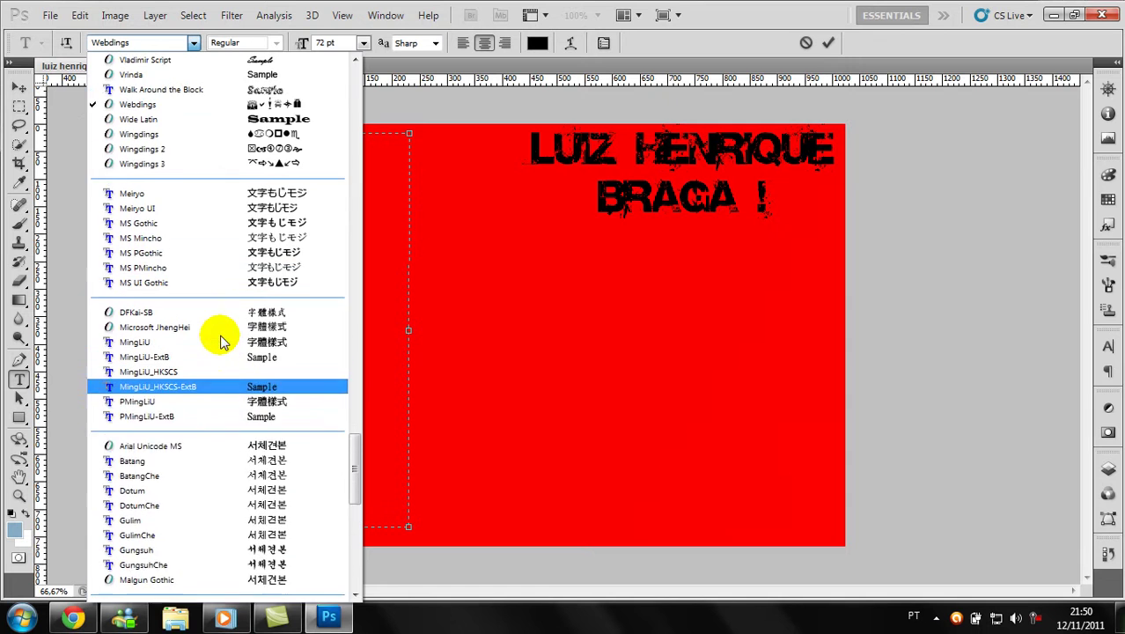
Step: Set the Walk Around the Block font and enter stripe glyphs, trimming extras and narrowing the box
{"action": "left_click", "coordinate": [171, 133]}
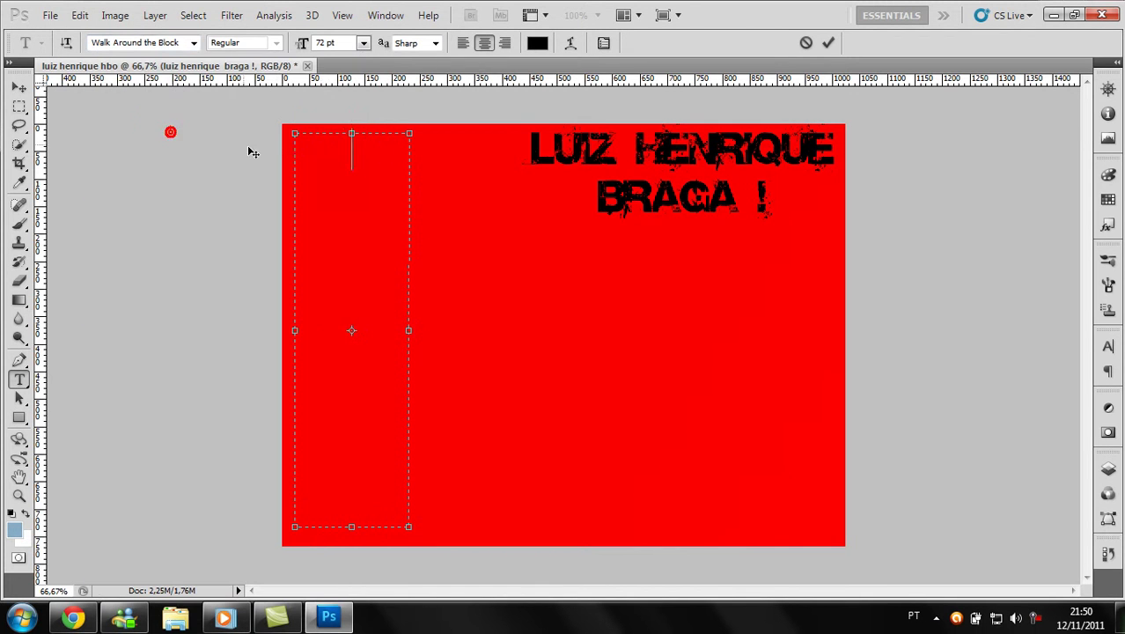
{"action": "type", "text": "l"}
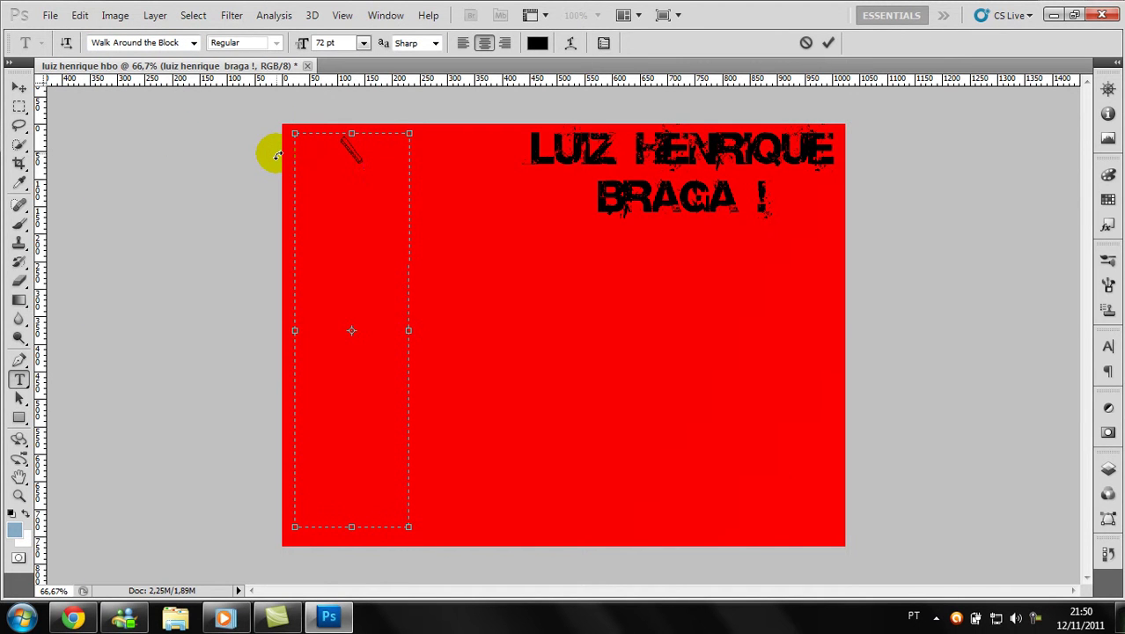
{"action": "type", "text": "lll"}
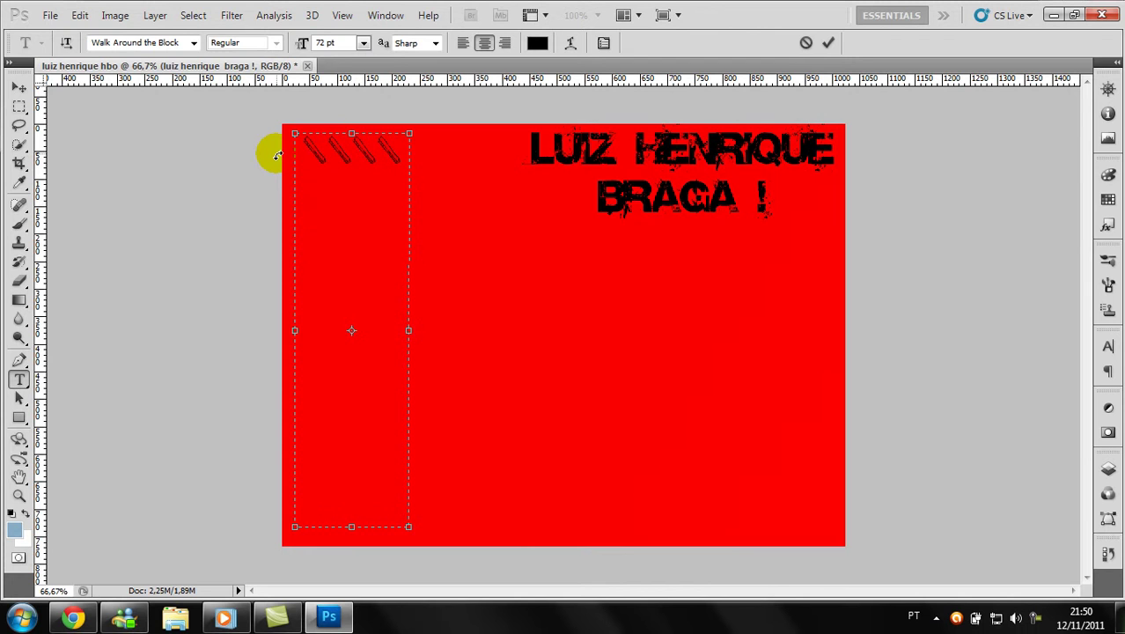
{"action": "key", "text": "BackSpace"}
{"action": "key", "text": "BackSpace"}
{"action": "key", "text": "BackSpace"}
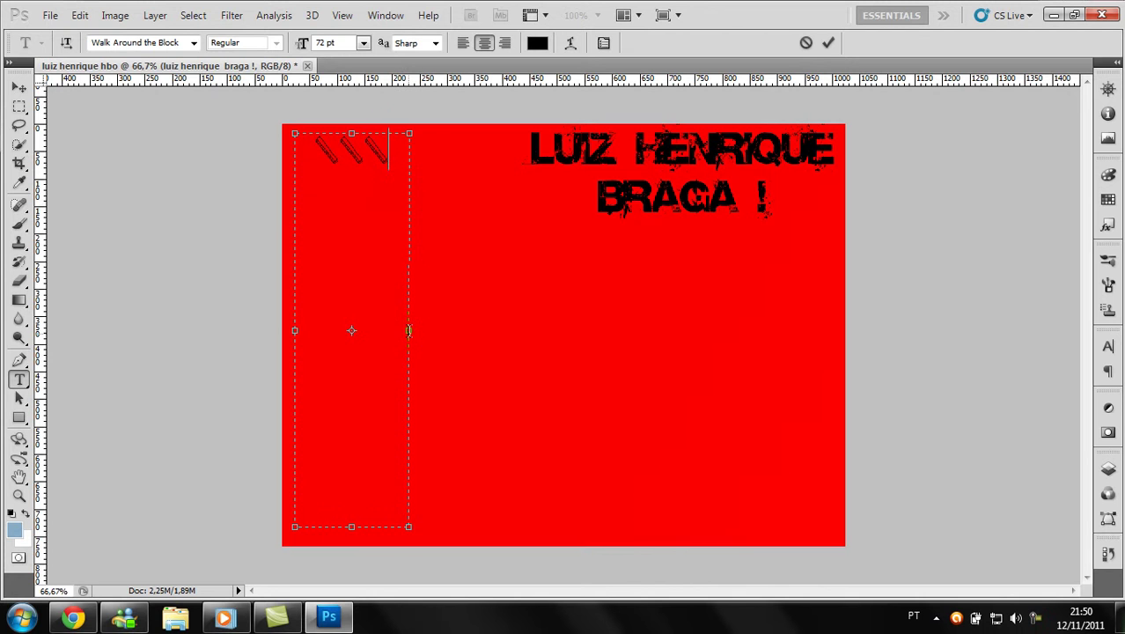
{"action": "left_click_drag", "start_coordinate": [406, 332], "coordinate": [396, 331]}
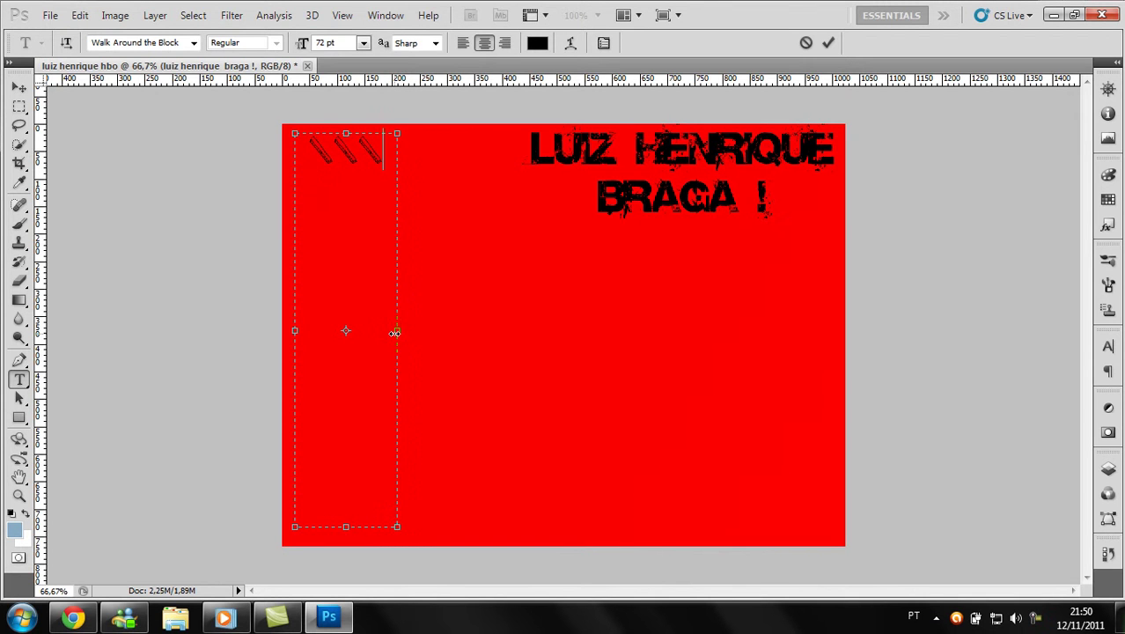
{"action": "type", "text": "zzz z"}
{"action": "key", "text": "BackSpace"}
Step: Narrow the box to three columns and fill the left edge with slash stripes, committing the text
{"action": "key", "text": "BackSpace"}
{"action": "key", "text": "BackSpace"}
{"action": "key", "text": "BackSpace"}
{"action": "key", "text": "BackSpace"}
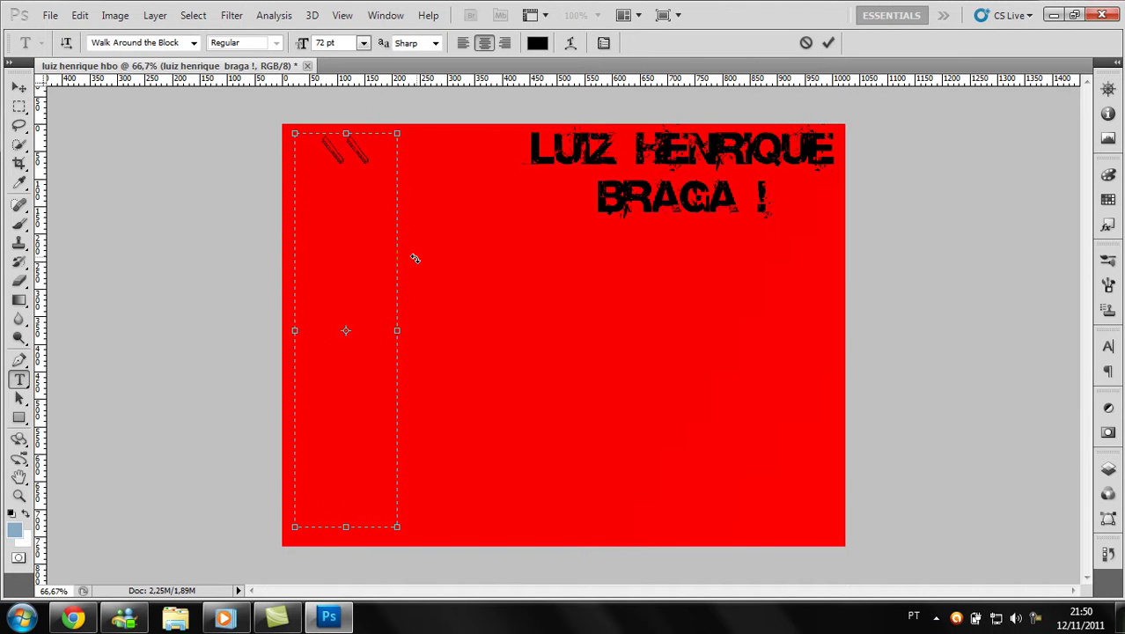
{"action": "type", "text": "\\"}
{"action": "key", "text": "BackSpace"}
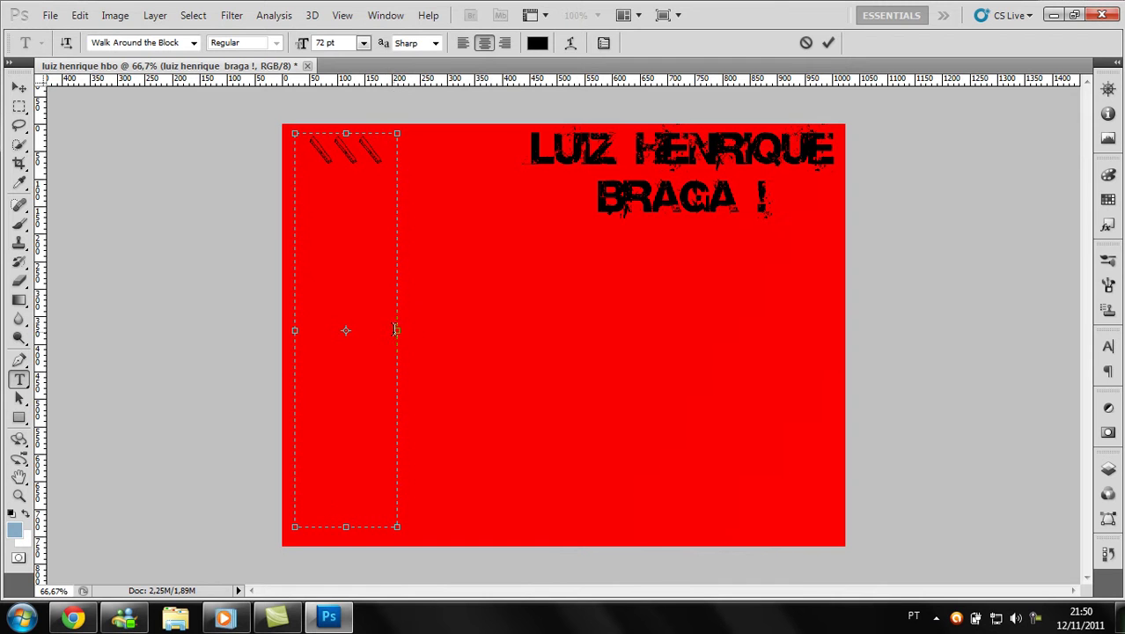
{"action": "left_click_drag", "start_coordinate": [397, 333], "coordinate": [387, 333]}
{"action": "type", "text": "////////////////////////"}
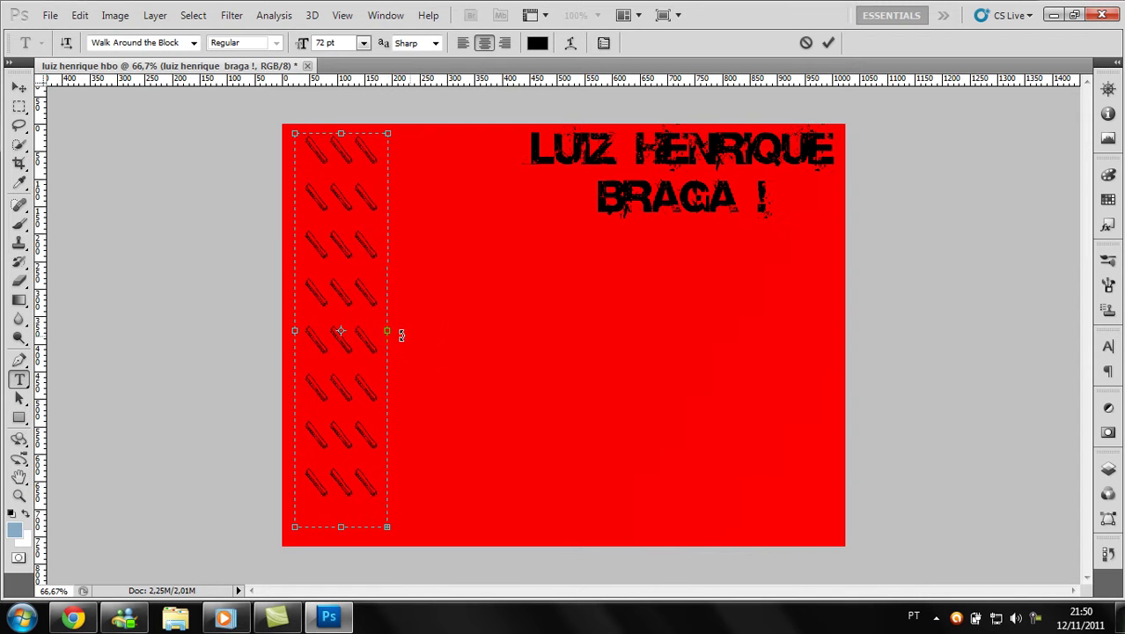
{"action": "left_click", "coordinate": [19, 397]}
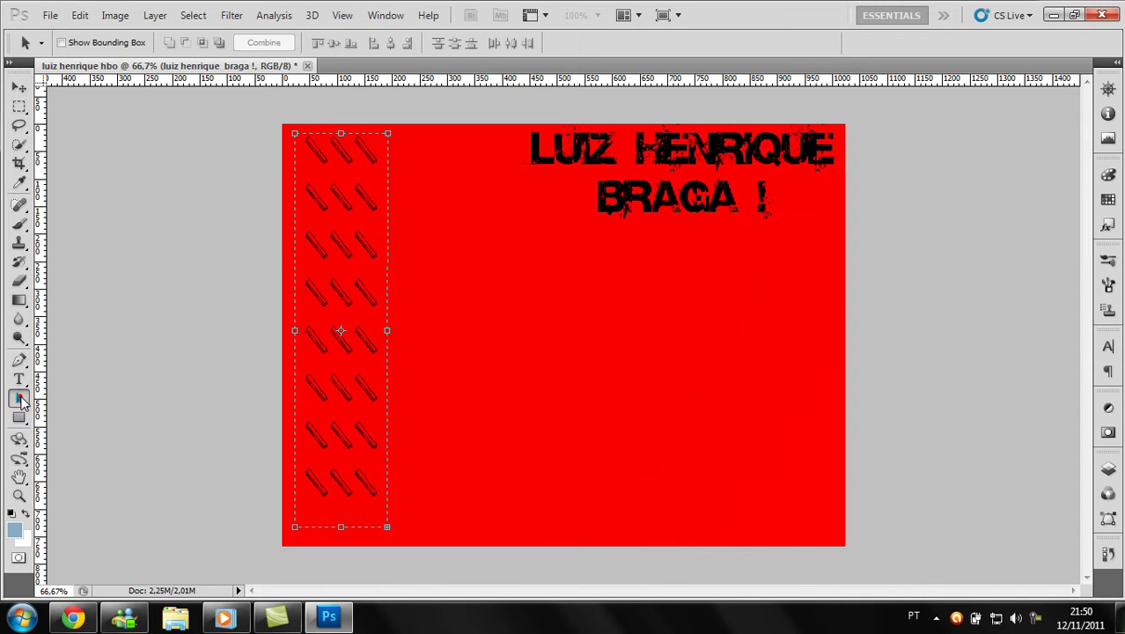
{"action": "left_click", "coordinate": [20, 381]}
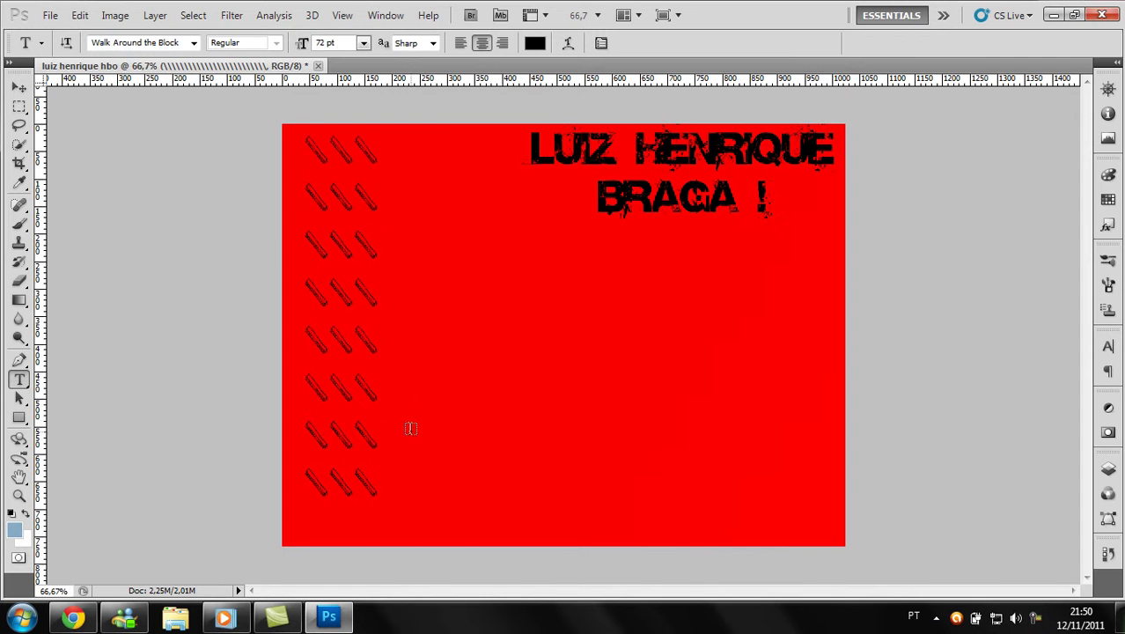
Step: Draw a wide text box near the bottom and fill two rows with backslash stripes
{"action": "mouse_move", "coordinate": [737, 509]}
{"action": "left_mouse_down"}
{"action": "mouse_move", "coordinate": [836, 471]}
{"action": "mouse_move", "coordinate": [821, 499]}
{"action": "left_mouse_up"}
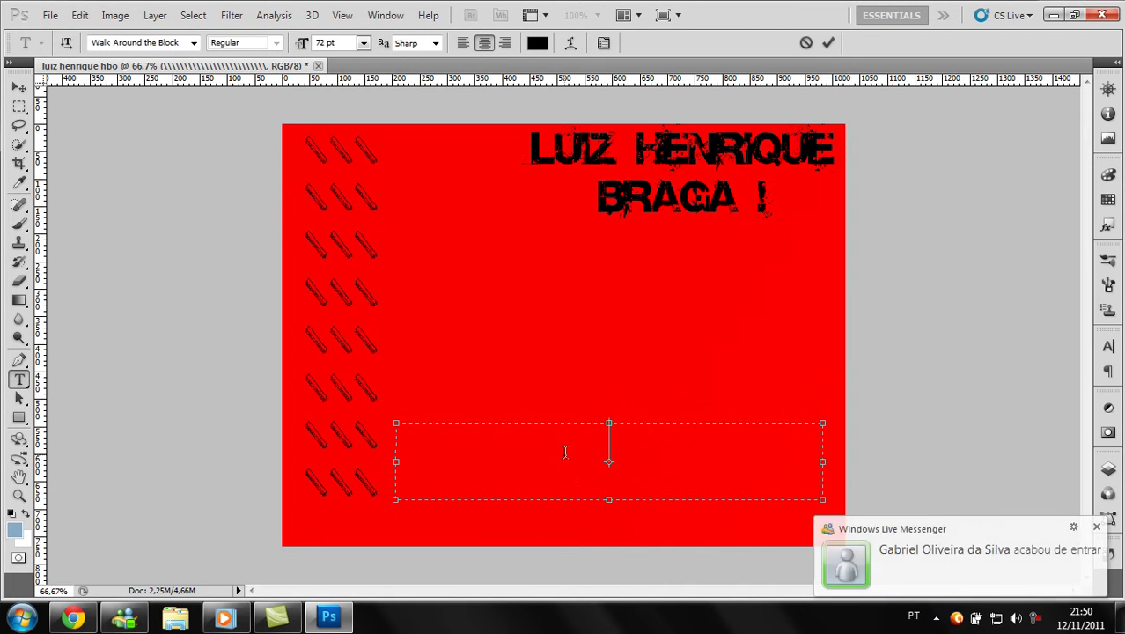
{"action": "type", "text": "\\\\\\\\\\\\\\\\\\\\\\\\\\\\\\\\"}
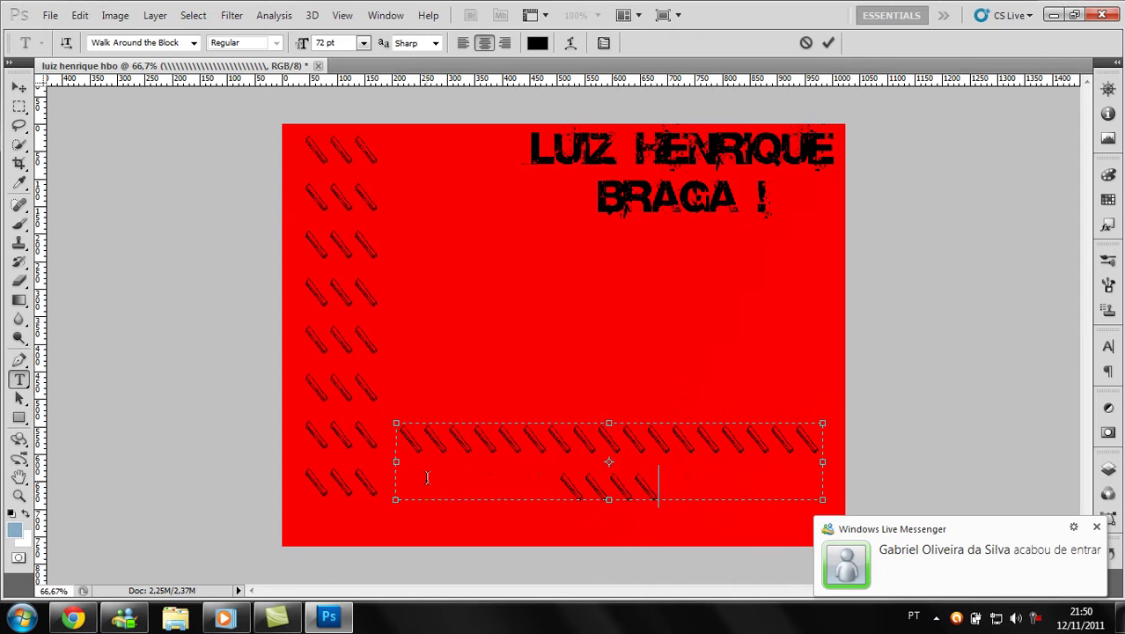
{"action": "type", "text": "\\\\\\\\\\\\\\\\\\"}
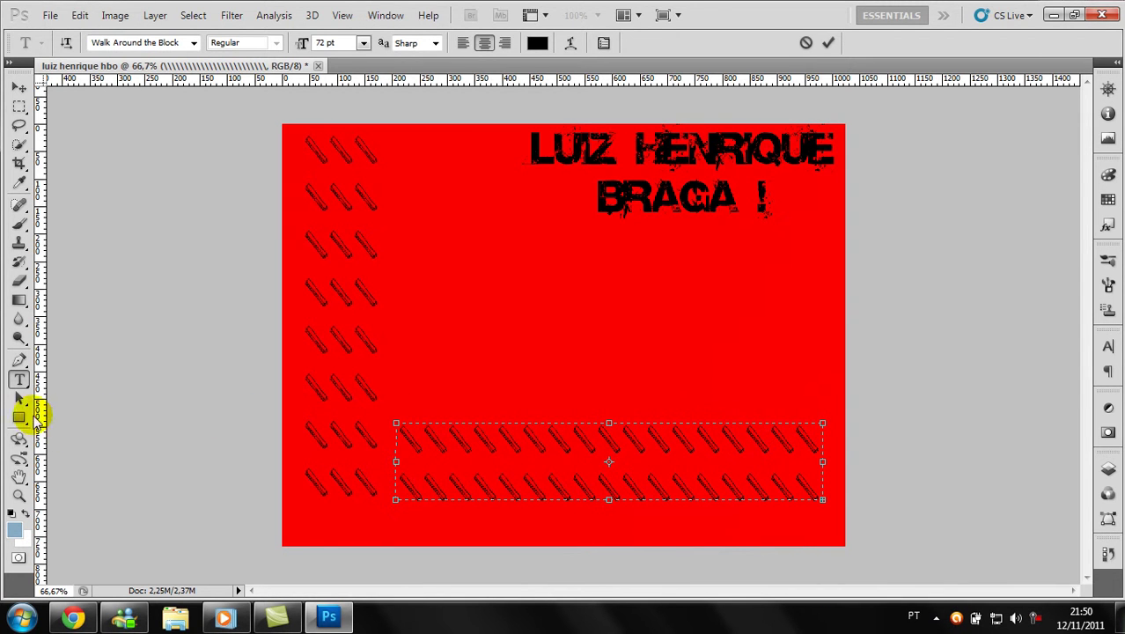
{"action": "left_click", "coordinate": [18, 396]}
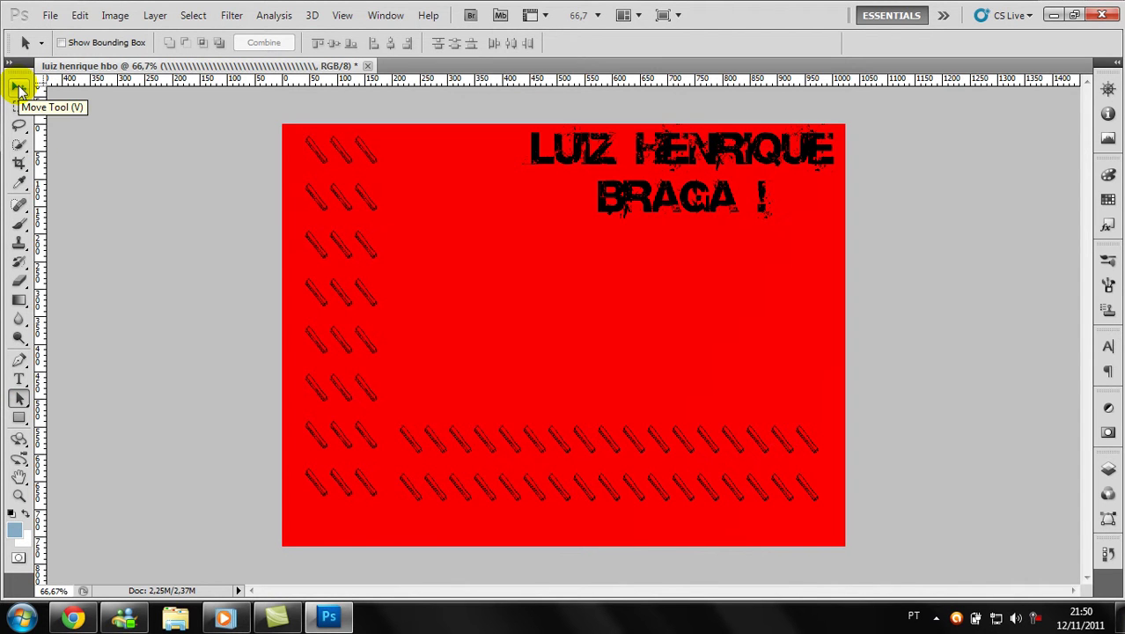
Step: Move the bottom stripe layer left to line up with the left stripe column
{"action": "left_click", "coordinate": [18, 88]}
{"action": "left_click_drag", "start_coordinate": [451, 440], "coordinate": [427, 436]}
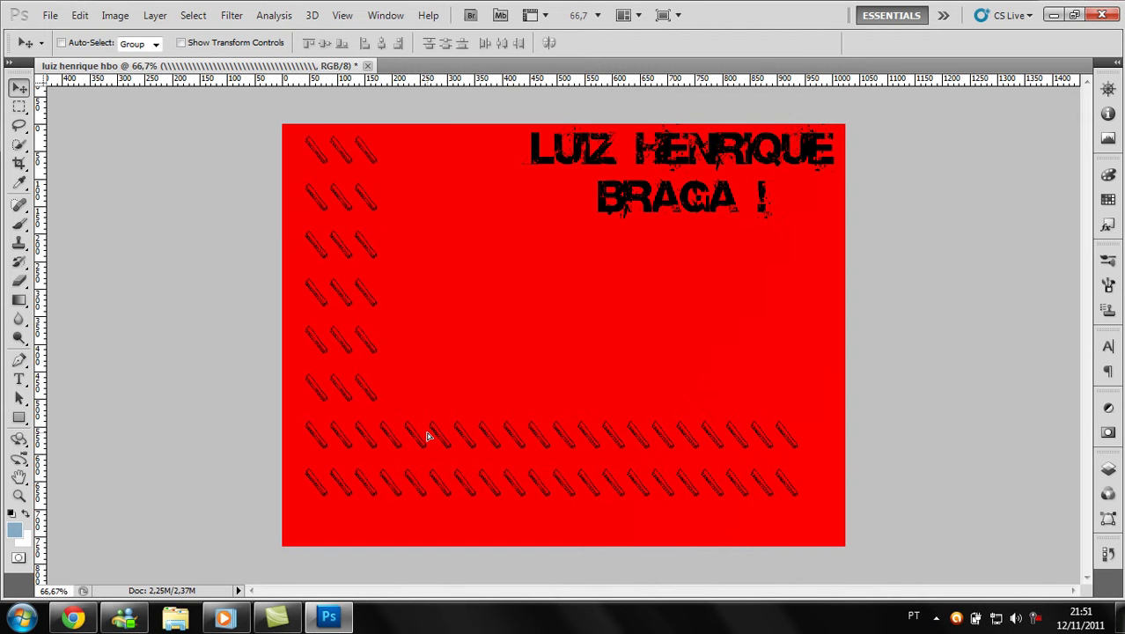
{"action": "left_click_drag", "start_coordinate": [428, 436], "coordinate": [432, 436]}
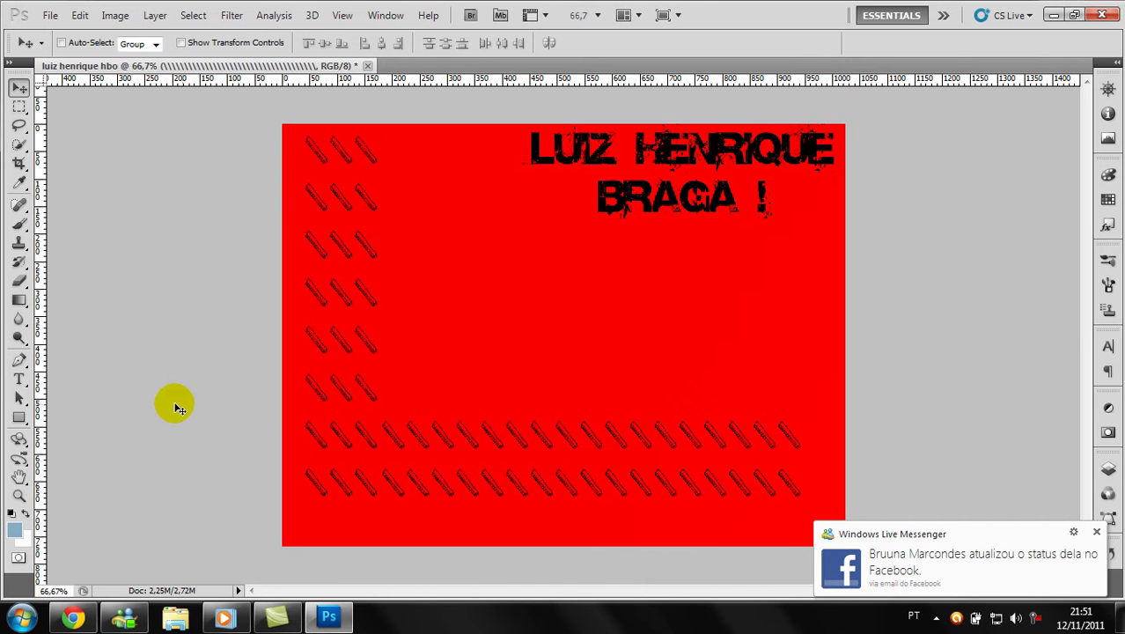
Step: Draw a text box right of centre with 48 pt size and left alignment
{"action": "left_click", "coordinate": [20, 378]}
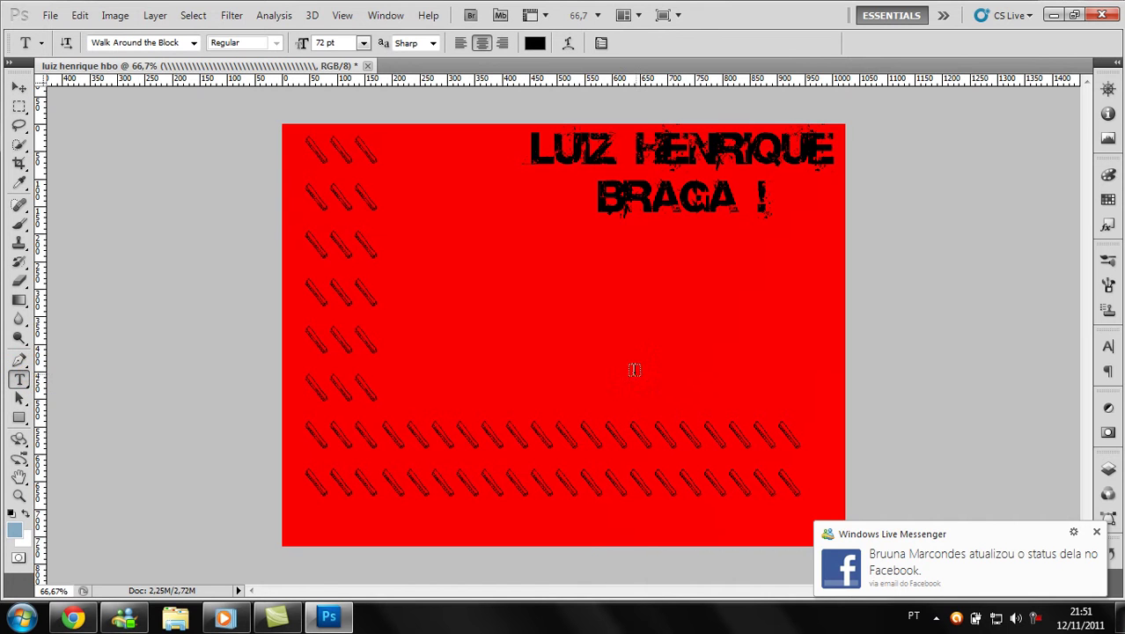
{"action": "left_click_drag", "start_coordinate": [547, 330], "coordinate": [804, 396]}
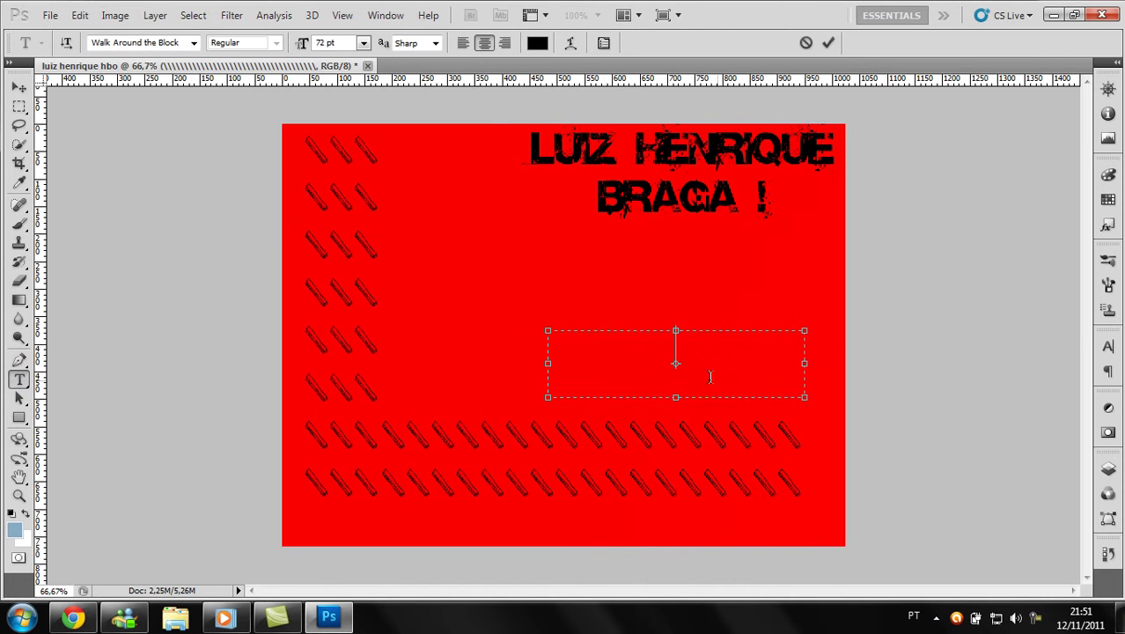
{"action": "left_click", "coordinate": [362, 42]}
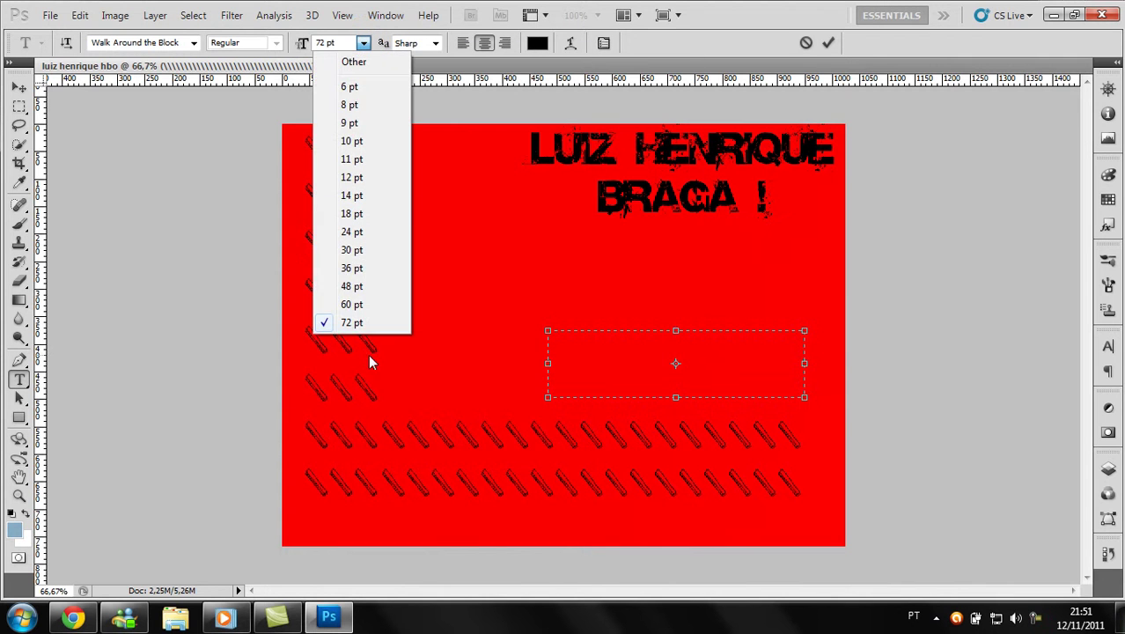
{"action": "left_click", "coordinate": [351, 286]}
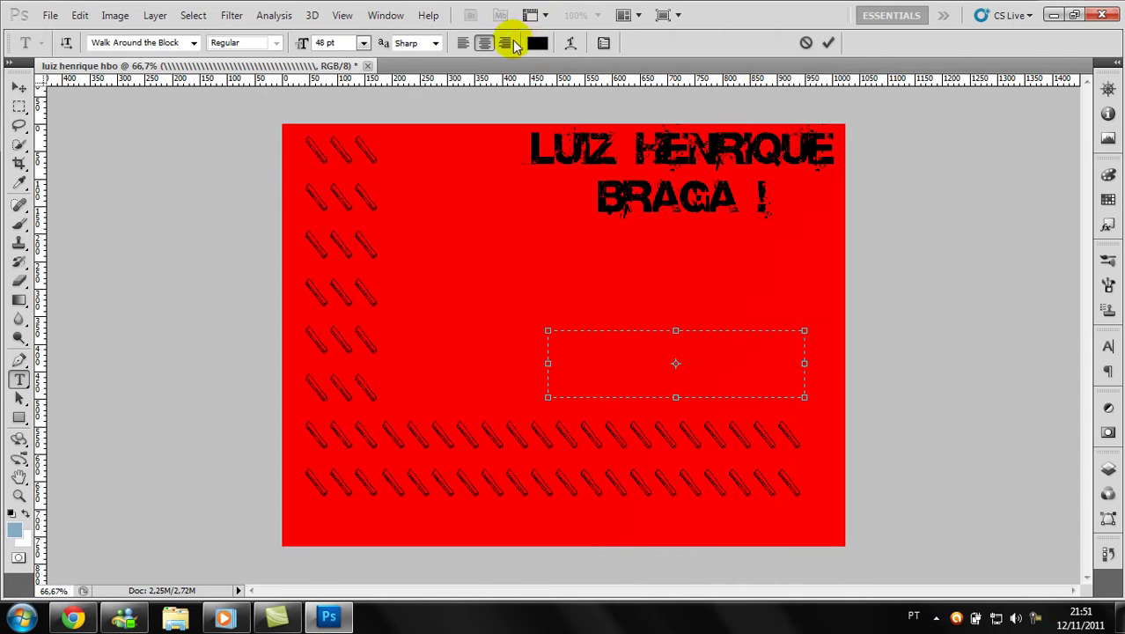
{"action": "left_click", "coordinate": [463, 44]}
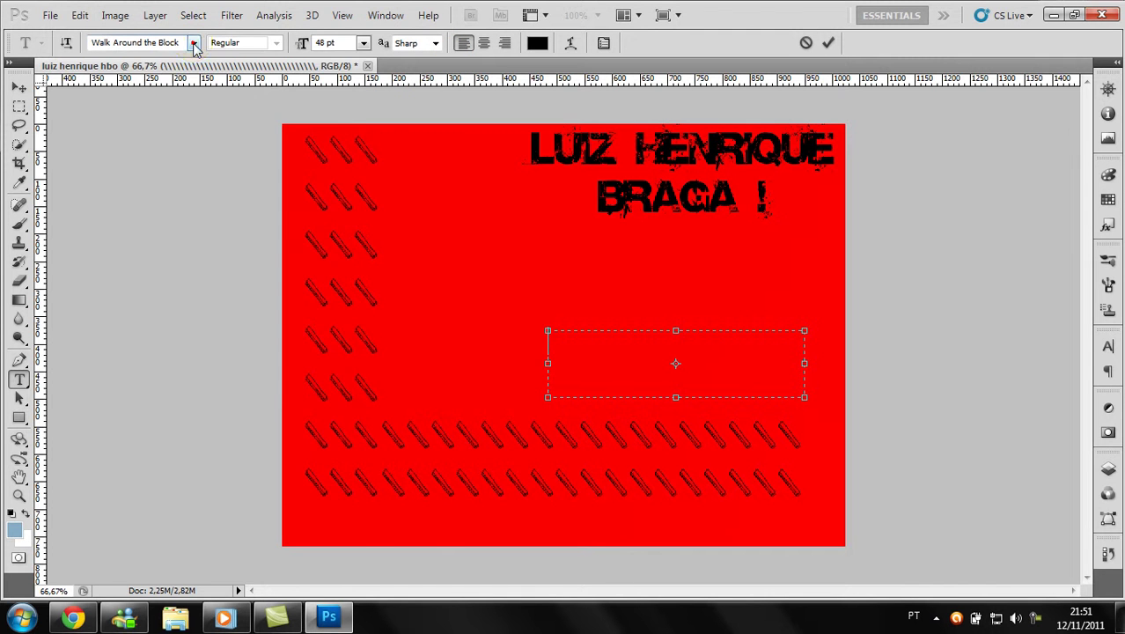
Step: Choose the Base 02 font, type 'BY:' plus the author's name, and fit the box
{"action": "left_click", "coordinate": [194, 46]}
{"action": "left_click_drag", "start_coordinate": [357, 475], "coordinate": [359, 68]}
{"action": "left_click", "coordinate": [134, 165]}
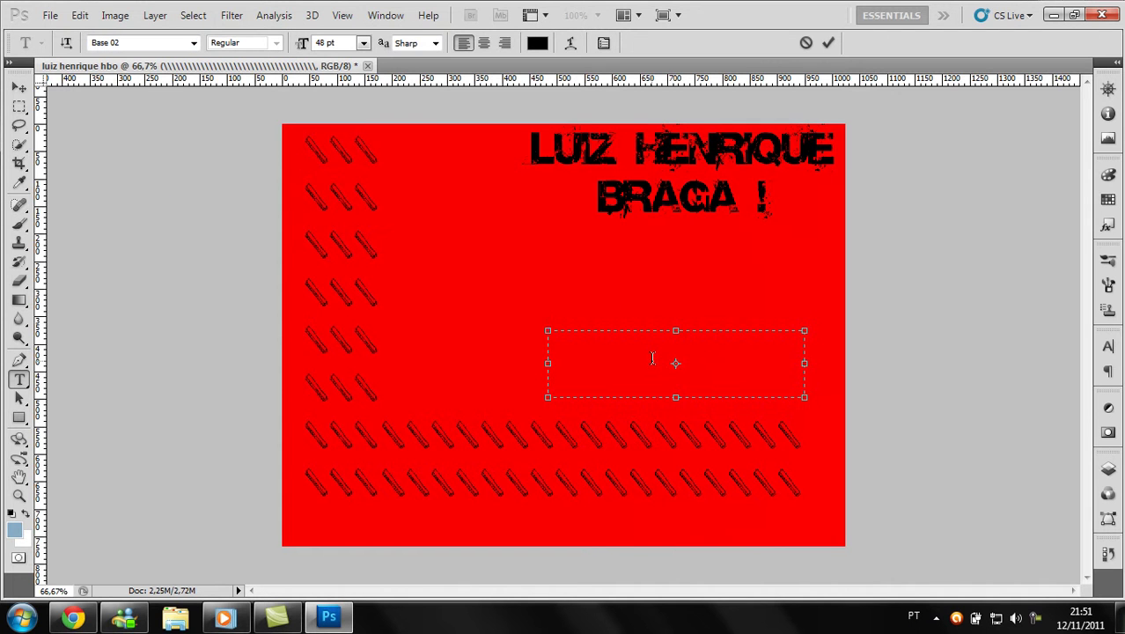
{"action": "type", "text": "BY:"}
{"action": "type", "text": "LUIZ"}
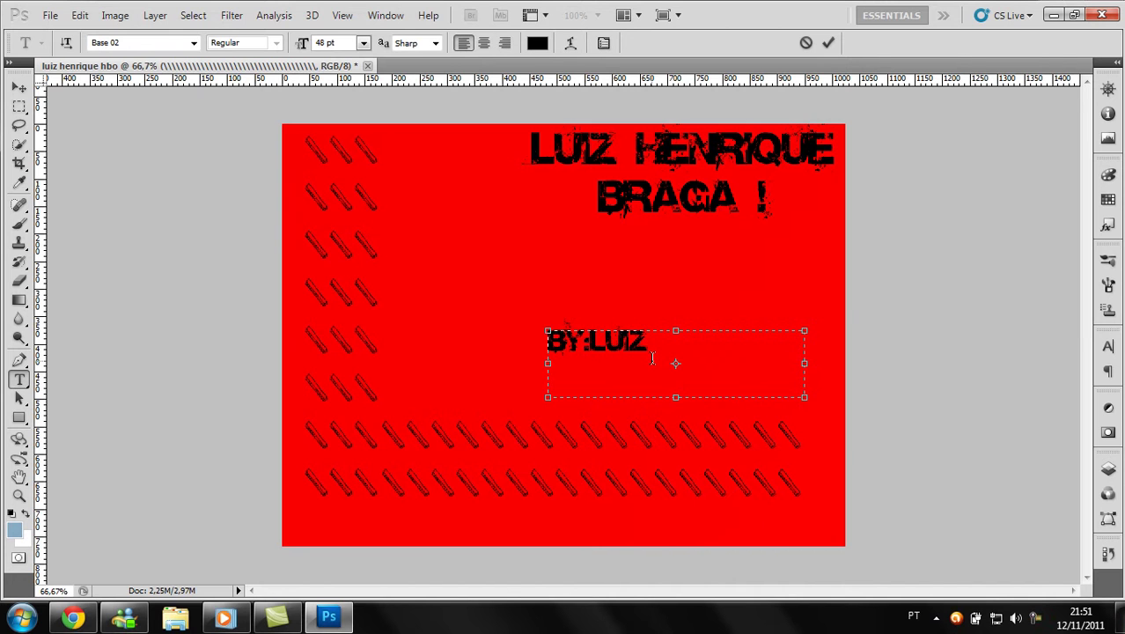
{"action": "type", "text": " BRAGA !"}
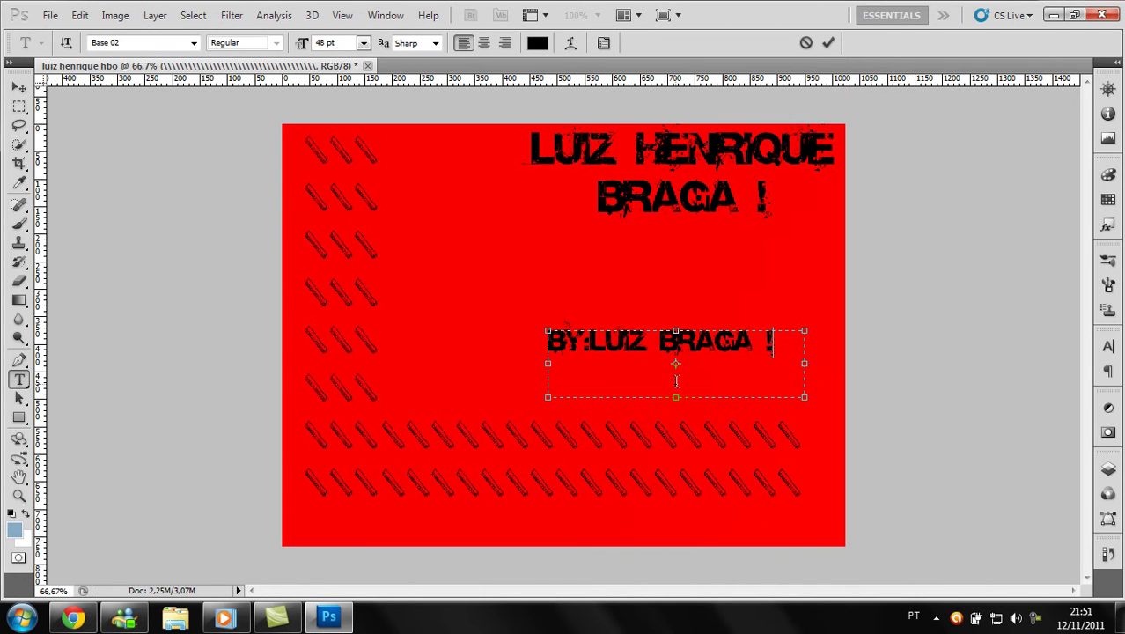
{"action": "left_click_drag", "start_coordinate": [675, 398], "coordinate": [675, 364]}
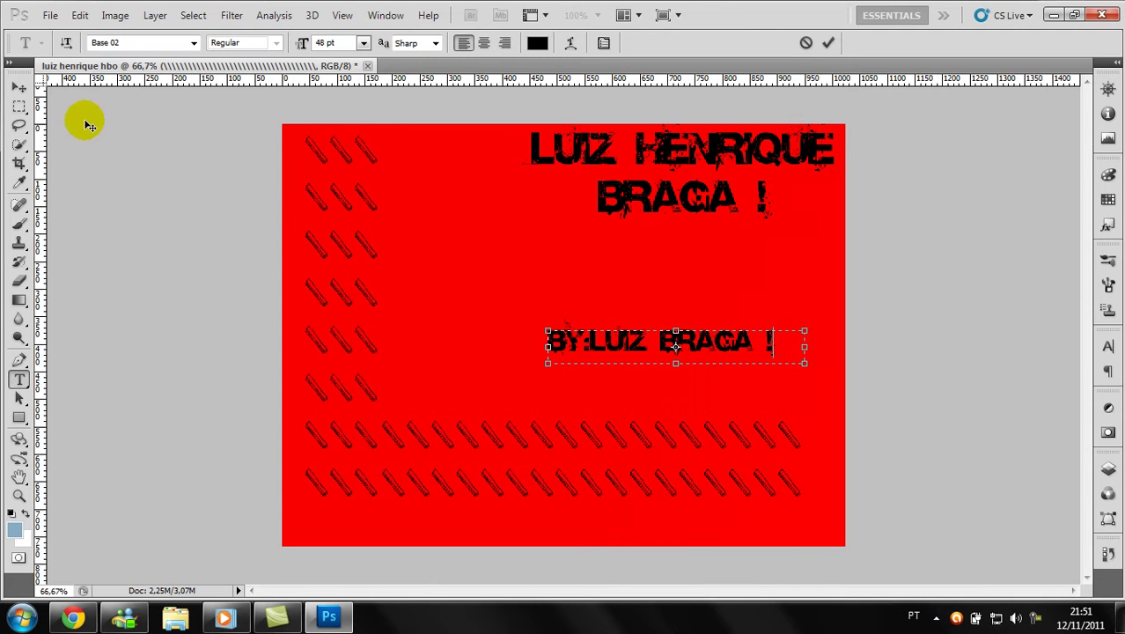
Step: Move the signature line down and right, nudging it to sit just above the bottom stripes
{"action": "left_click", "coordinate": [18, 87]}
{"action": "left_click_drag", "start_coordinate": [585, 350], "coordinate": [639, 399]}
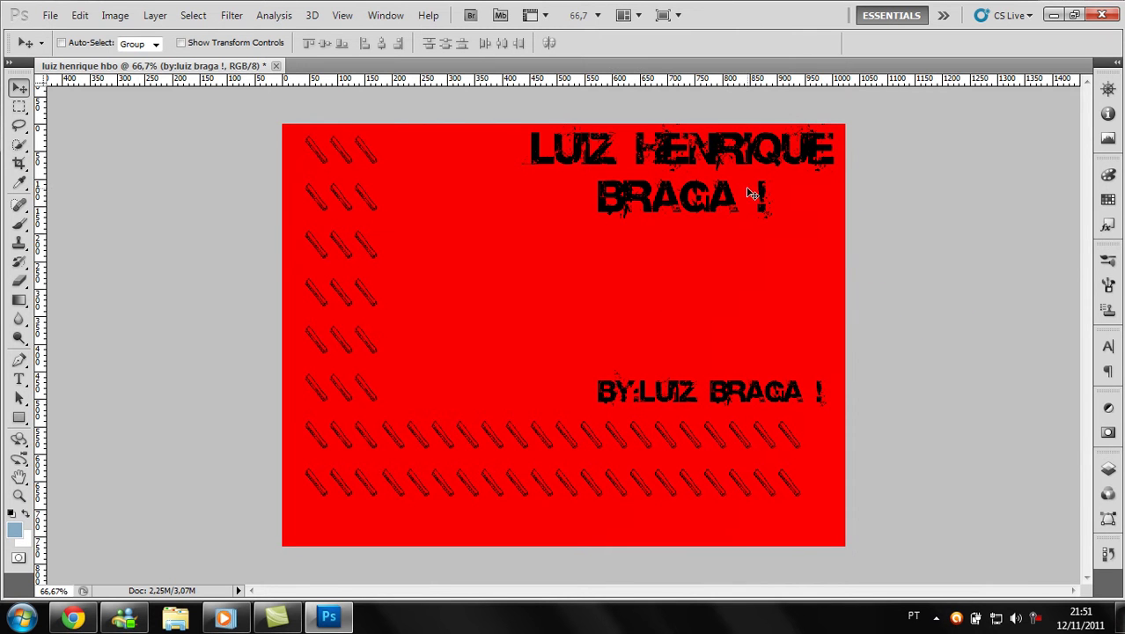
{"action": "key", "text": "shift+Right"}
{"action": "key", "text": "shift+Right"}
{"action": "key", "text": "shift+Right"}
{"action": "key", "text": "shift+Left"}
{"action": "key", "text": "shift+Left"}
{"action": "key", "text": "shift+Left"}
{"action": "key", "text": "shift+Left"}
{"action": "key", "text": "shift+Left"}
{"action": "key", "text": "Down"}
{"action": "key", "text": "Down"}
{"action": "key", "text": "Down"}
{"action": "key", "text": "Up"}
{"action": "key", "text": "Up"}
{"action": "key", "text": "Up"}
{"action": "key", "text": "shift+Left"}
{"action": "key", "text": "shift+Left"}
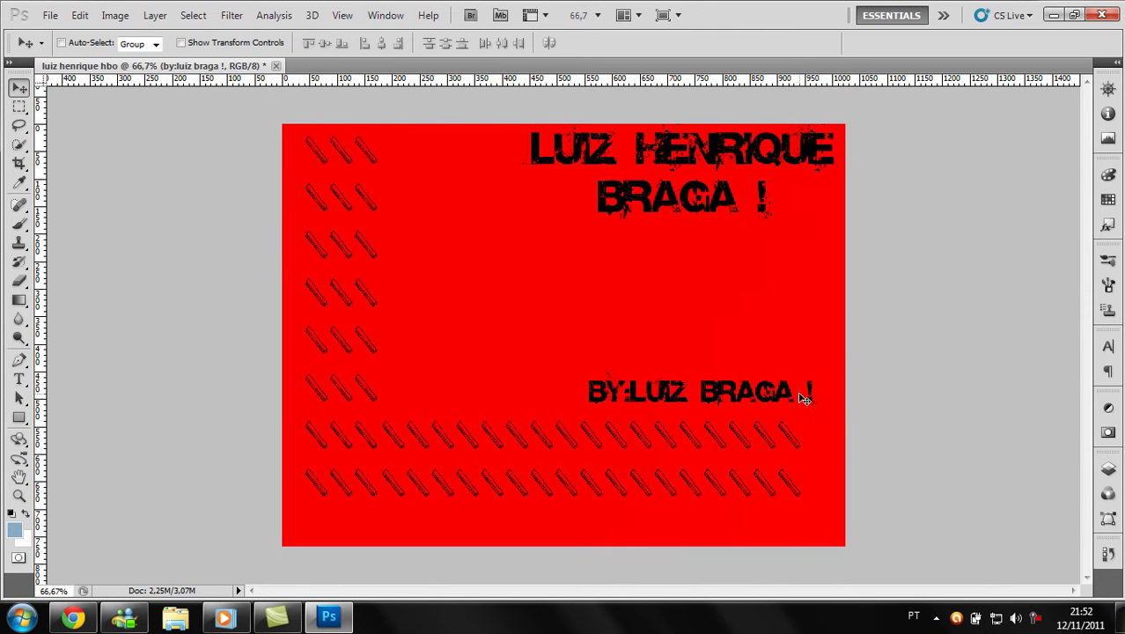
{"action": "left_click", "coordinate": [648, 111]}
Step: Save a JPEG copy of the wallpaper to the desktop, accepting the default JPEG options
{"action": "left_click", "coordinate": [48, 15]}
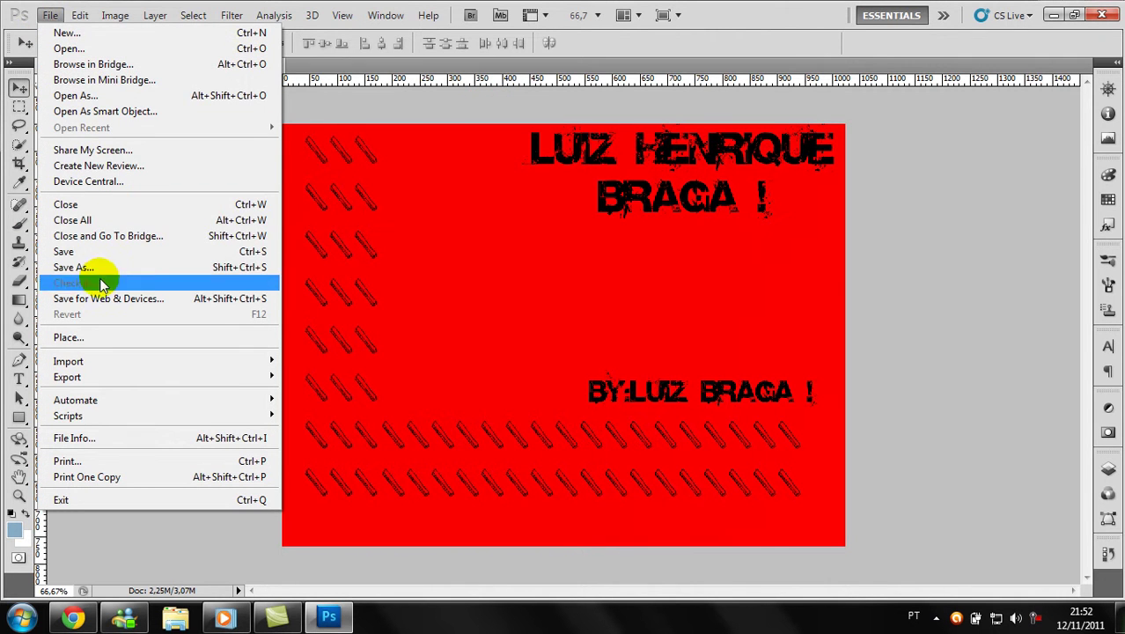
{"action": "left_click", "coordinate": [111, 253]}
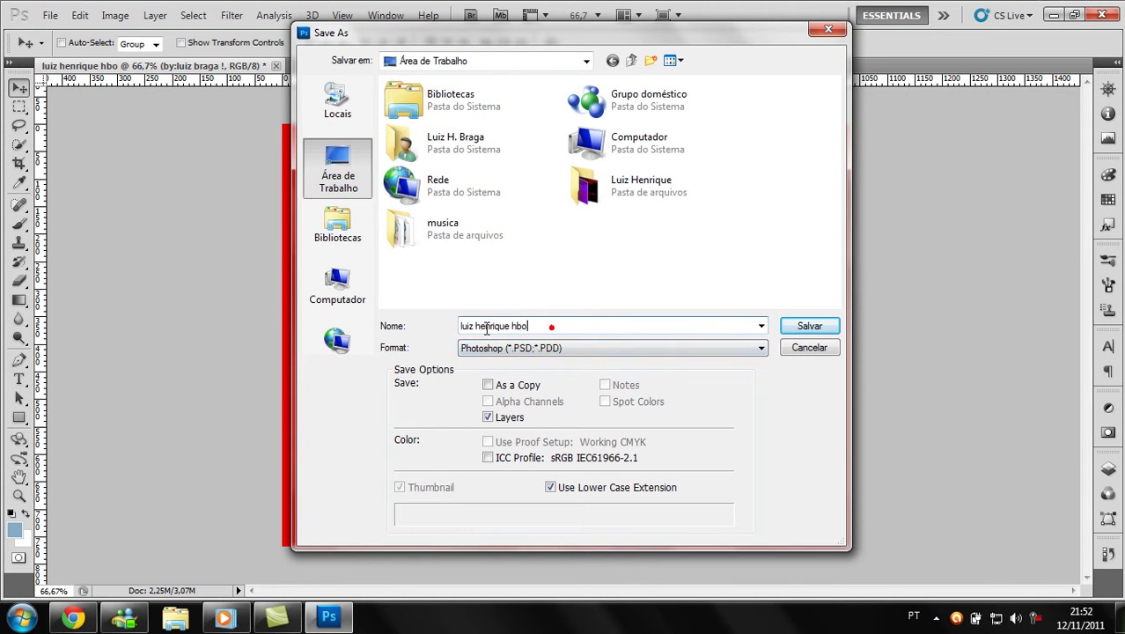
{"action": "left_click", "coordinate": [534, 347]}
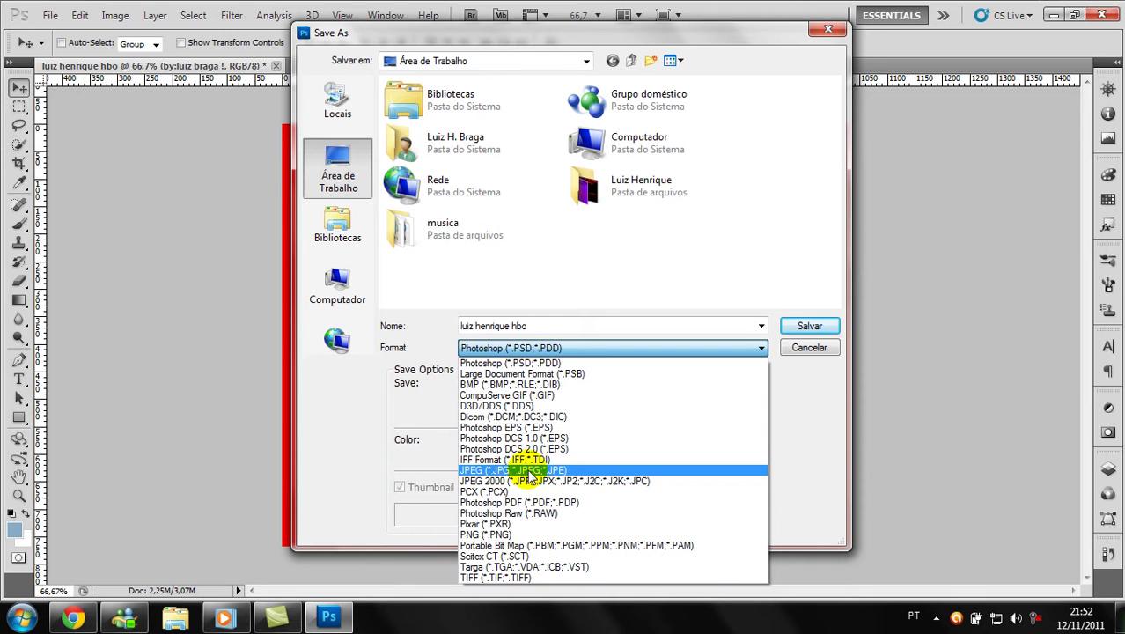
{"action": "left_click", "coordinate": [556, 474]}
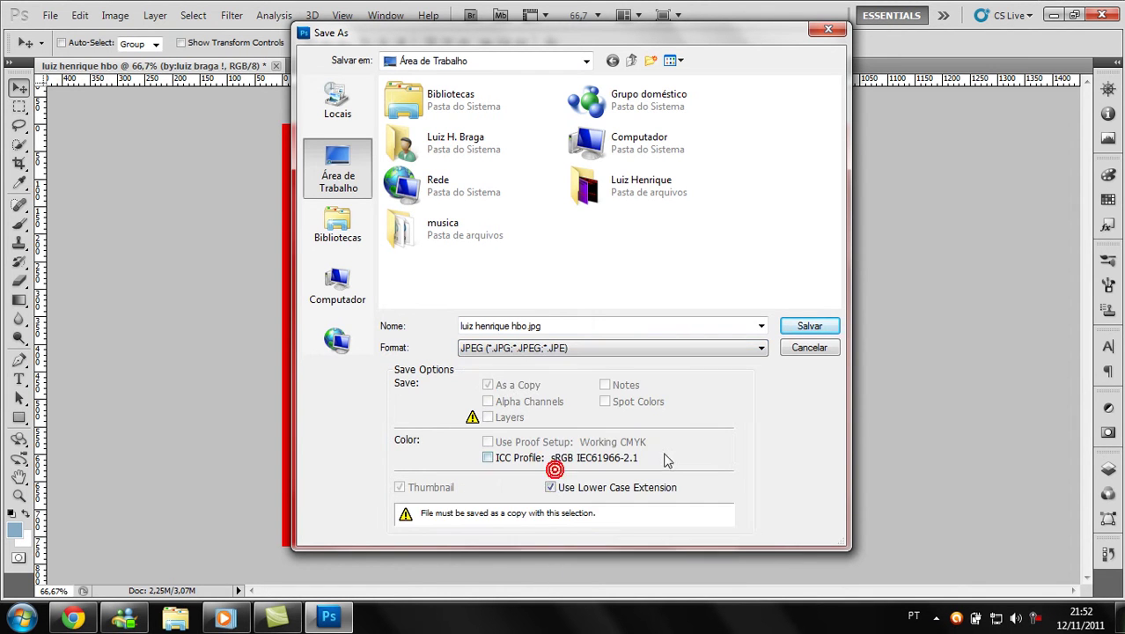
{"action": "left_click", "coordinate": [809, 325]}
{"action": "left_click", "coordinate": [655, 157]}
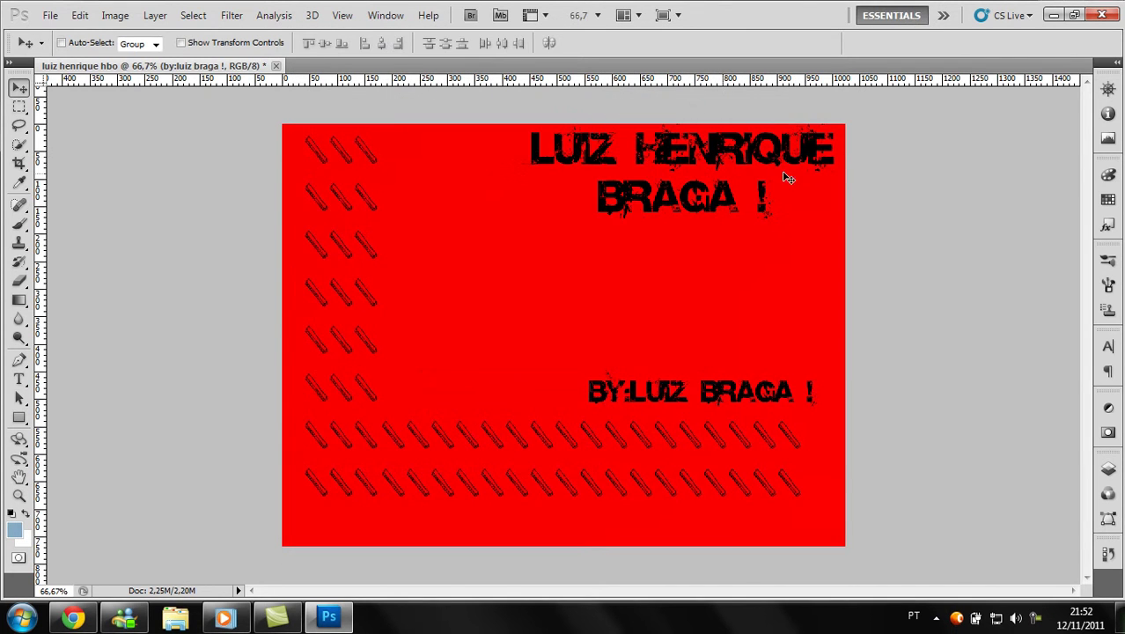
Step: Minimize Photoshop and set the saved JPEG as the desktop background
{"action": "left_click", "coordinate": [1054, 16]}
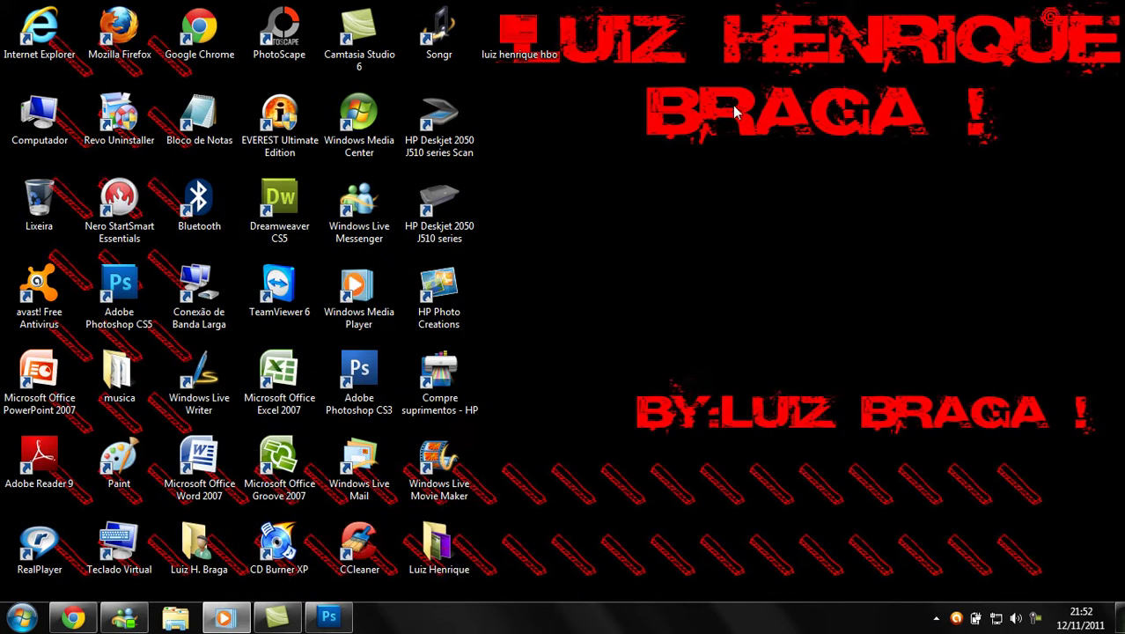
{"action": "right_click", "coordinate": [524, 30]}
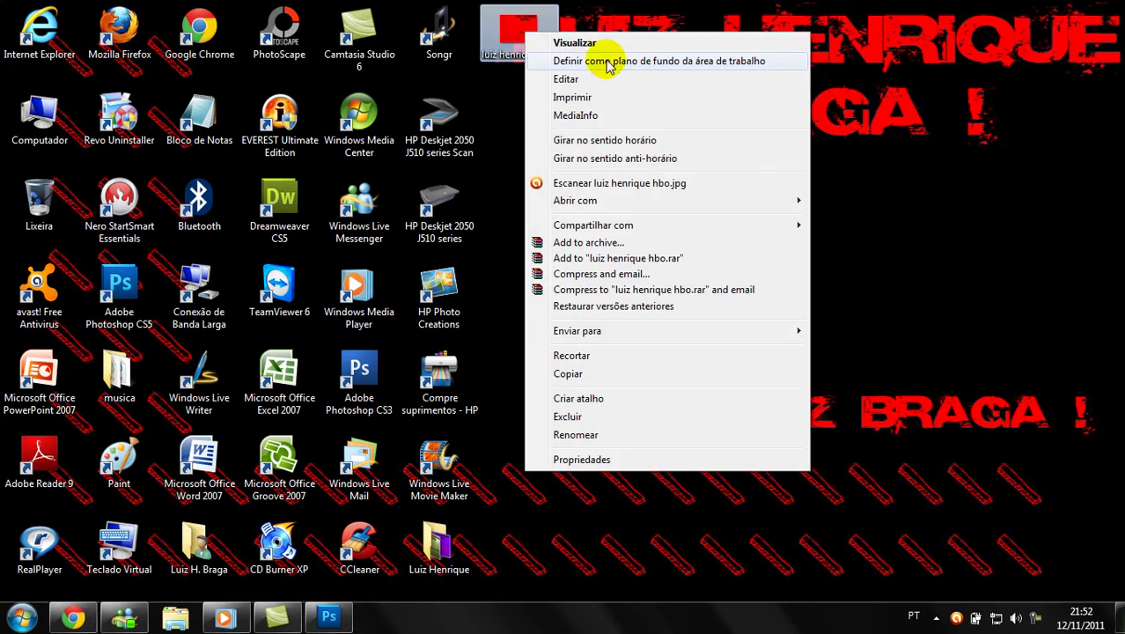
{"action": "left_click", "coordinate": [587, 60]}
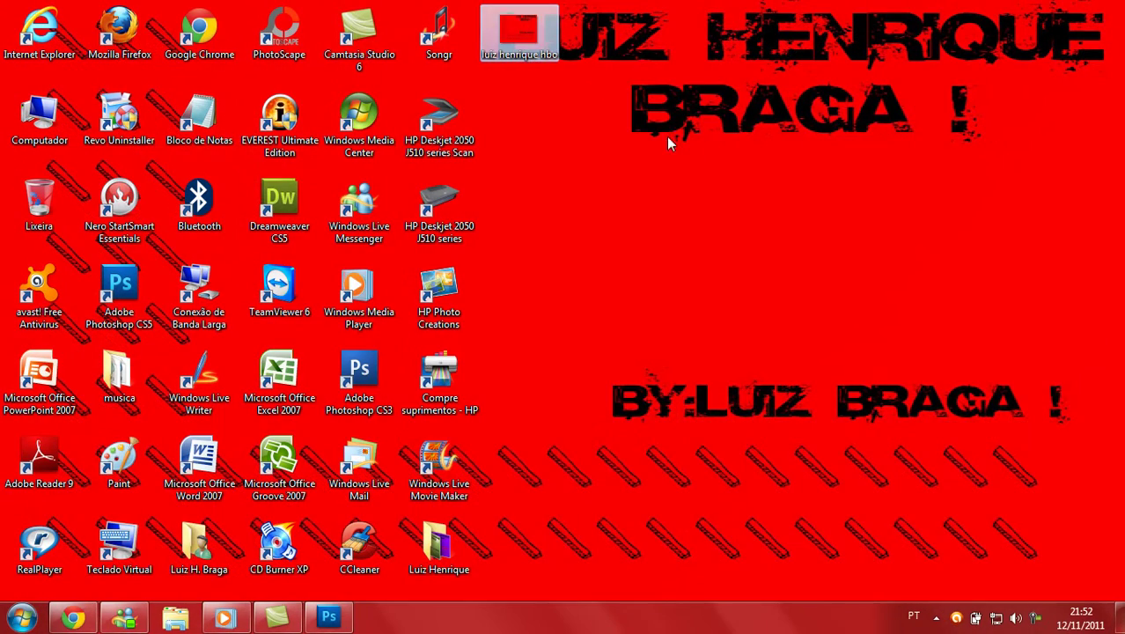
{"action": "left_click_drag", "start_coordinate": [540, 26], "coordinate": [556, 204]}
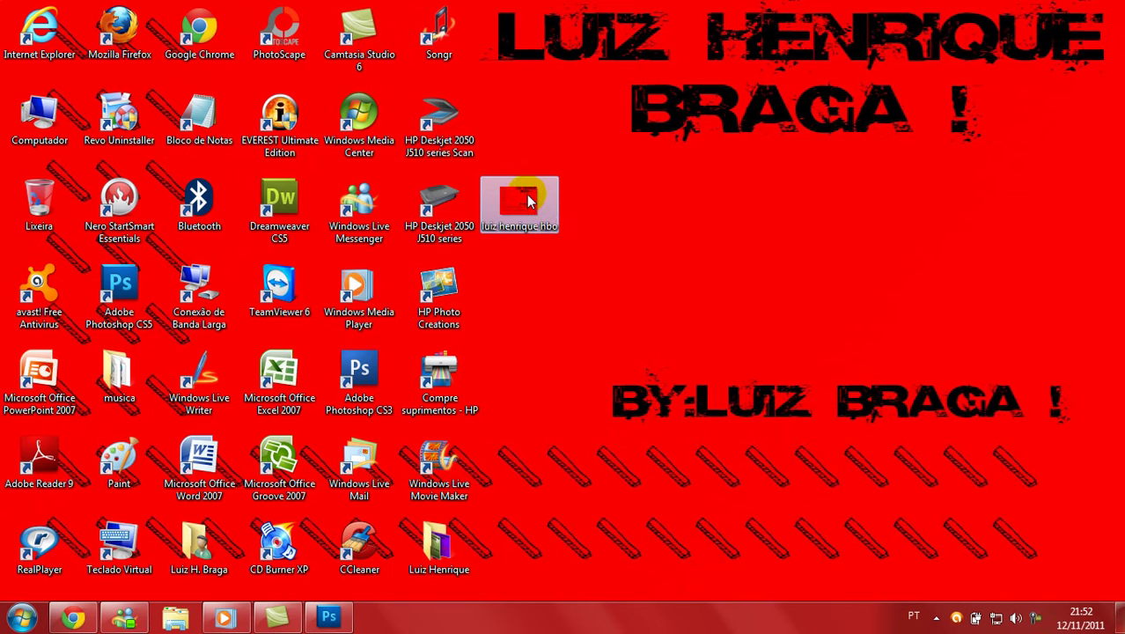
Step: Refresh the desktop and reselect the wallpaper file's icon
{"action": "double_click", "coordinate": [528, 201]}
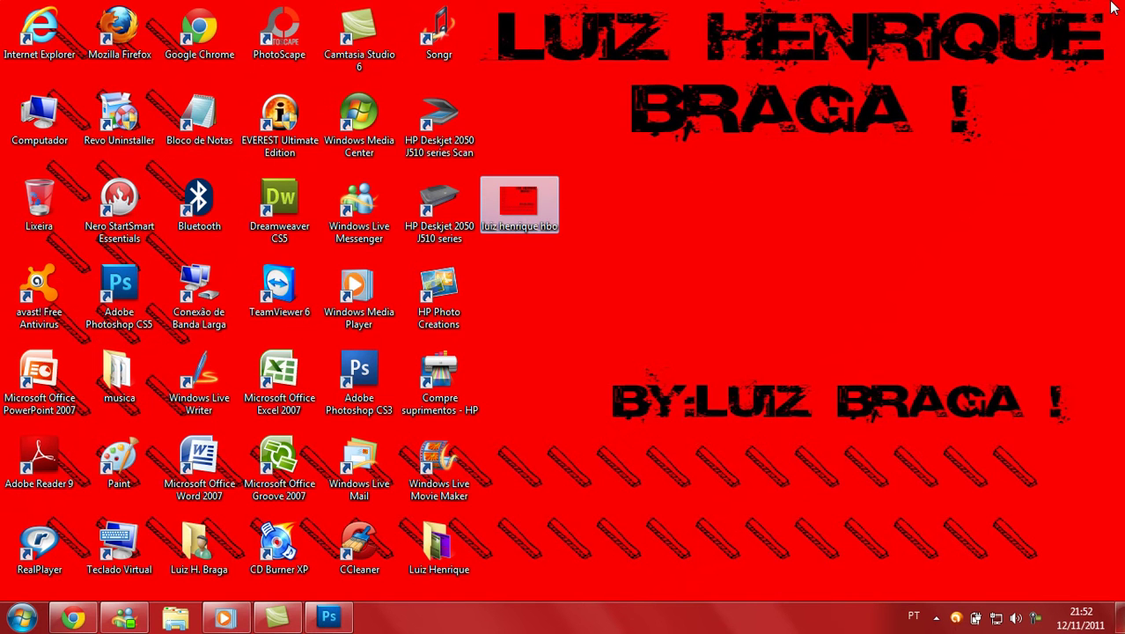
{"action": "key", "text": "ctrl+a"}
{"action": "left_click", "coordinate": [691, 162]}
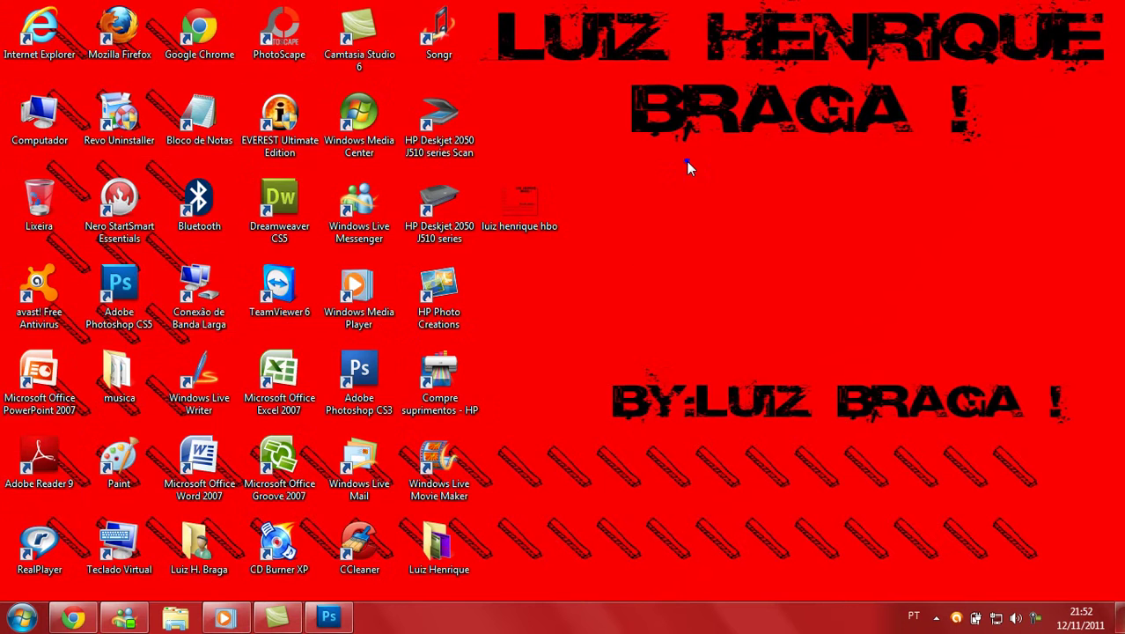
{"action": "right_click", "coordinate": [688, 163]}
{"action": "left_click", "coordinate": [752, 209]}
{"action": "left_click_drag", "start_coordinate": [499, 38], "coordinate": [565, 227]}
Step: Open the personal pictures folder and scroll through its images
{"action": "double_click", "coordinate": [451, 537]}
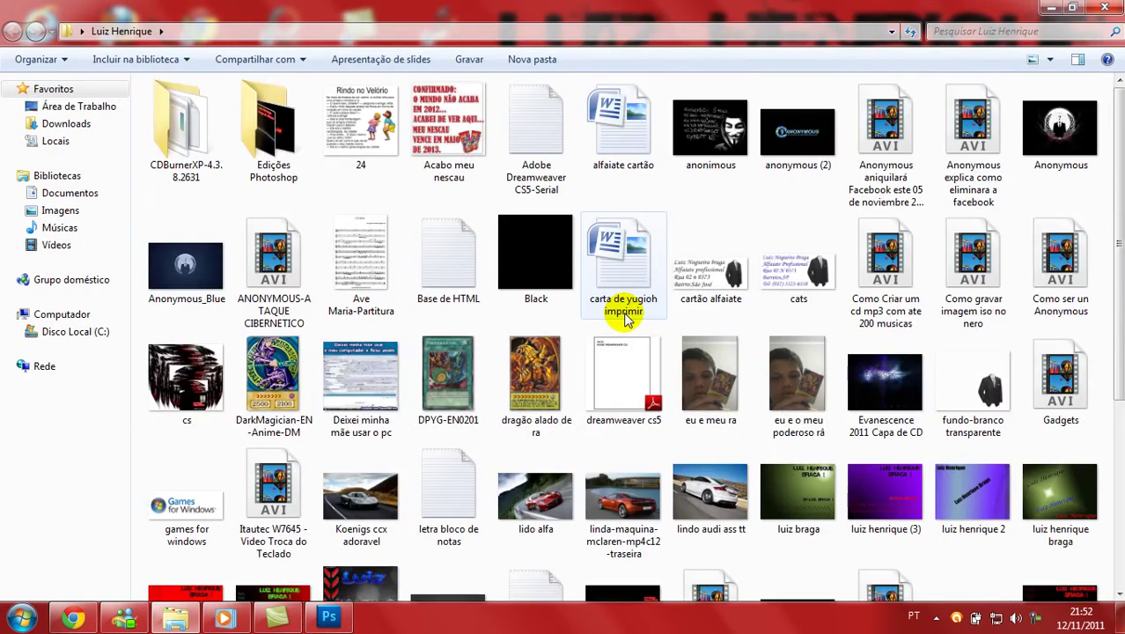
{"action": "scroll", "coordinate": [628, 319], "scroll_direction": "down", "scroll_amount": 3}
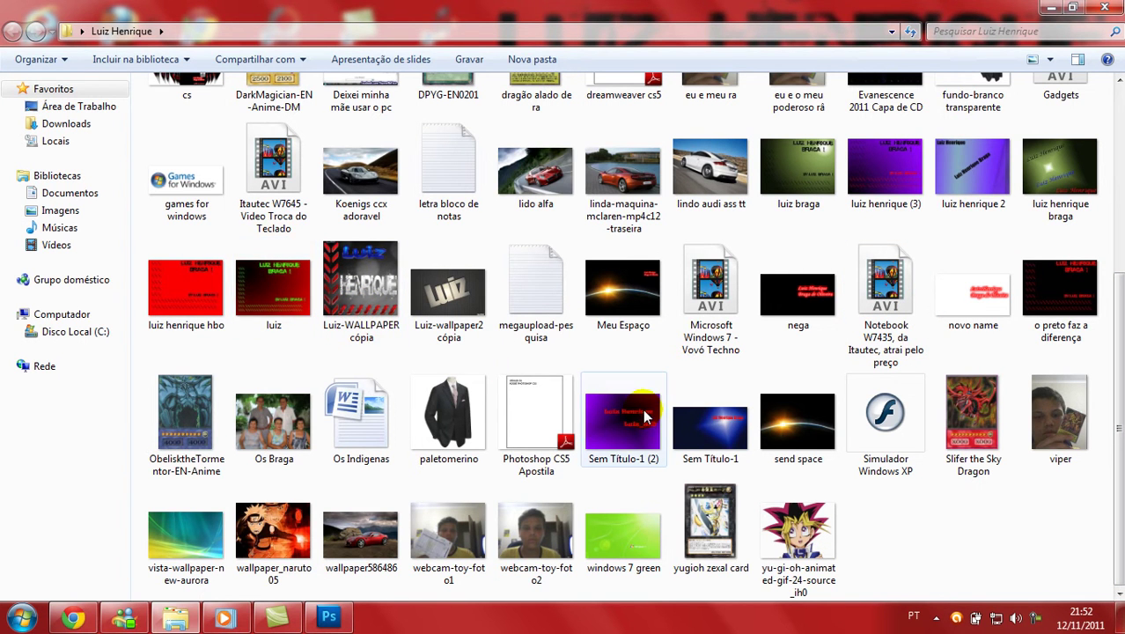
{"action": "scroll", "coordinate": [647, 417], "scroll_direction": "up", "scroll_amount": 3}
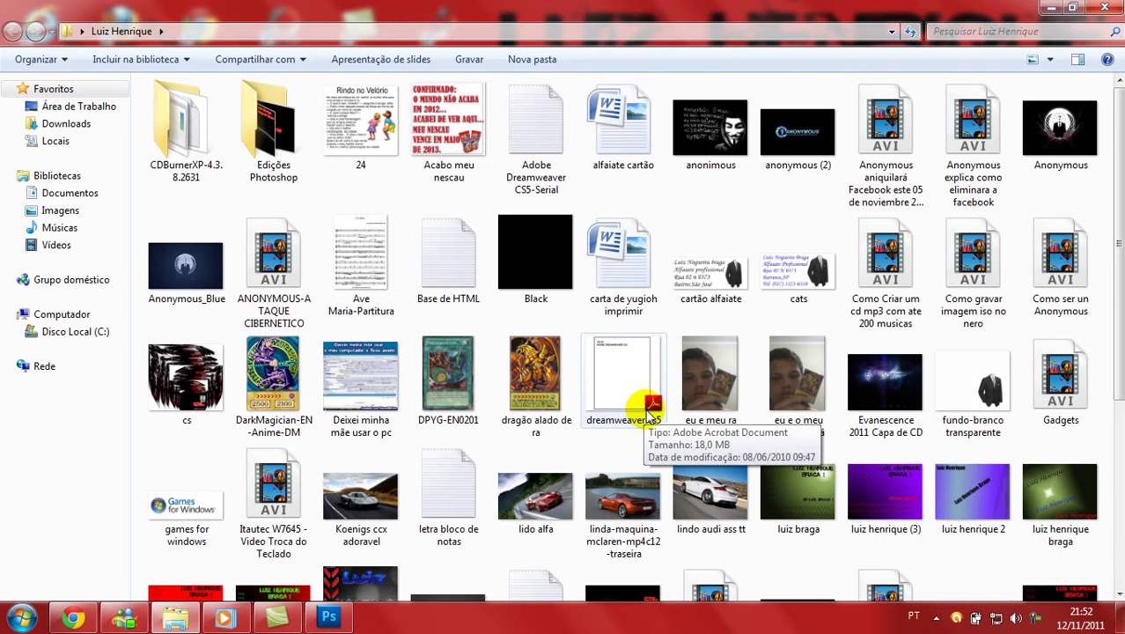
{"action": "scroll", "coordinate": [962, 492], "scroll_direction": "down", "scroll_amount": 3}
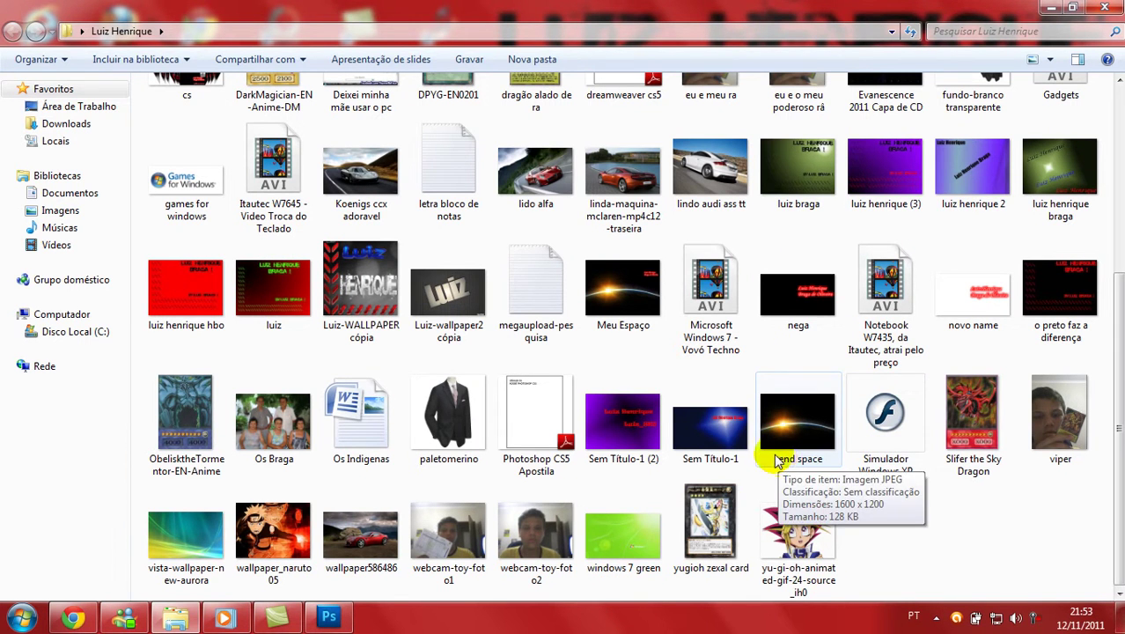
{"action": "scroll", "coordinate": [779, 464], "scroll_direction": "up", "scroll_amount": 3}
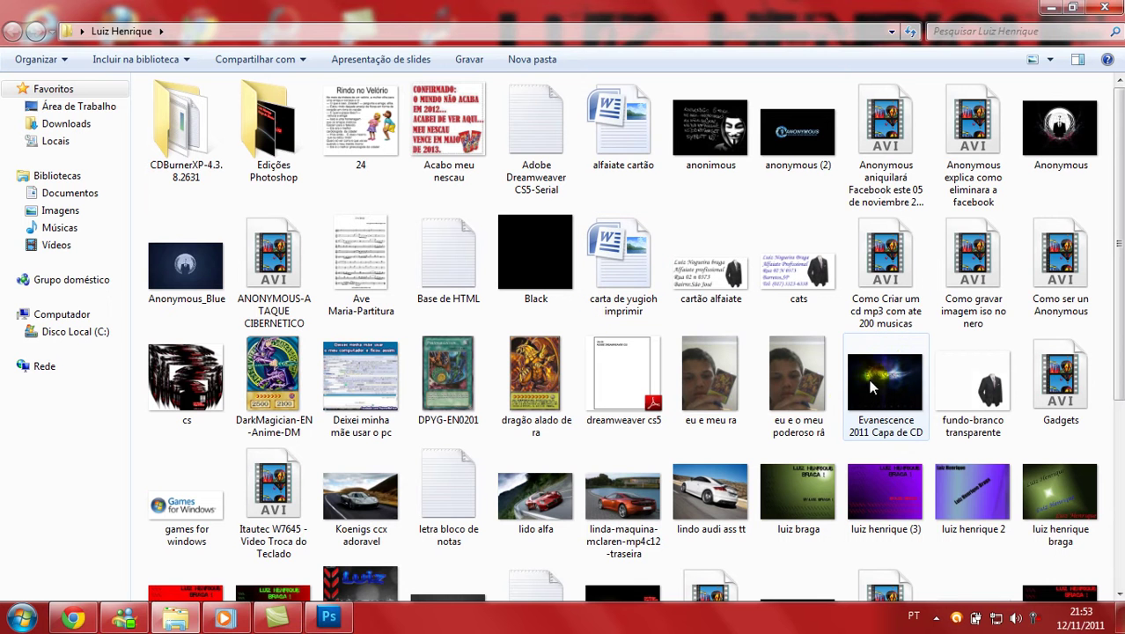
{"action": "scroll", "coordinate": [818, 413], "scroll_direction": "down", "scroll_amount": 3}
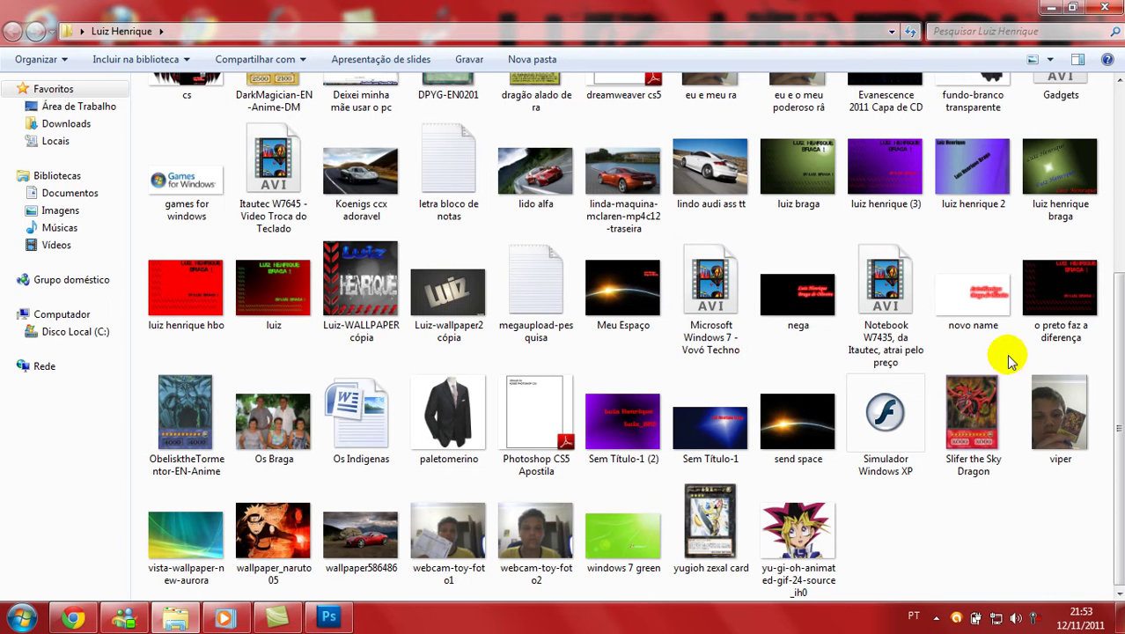
Step: Set 'o preto faz a diferença' as the desktop background and close the folder
{"action": "right_click", "coordinate": [1050, 300]}
{"action": "left_click", "coordinate": [967, 191]}
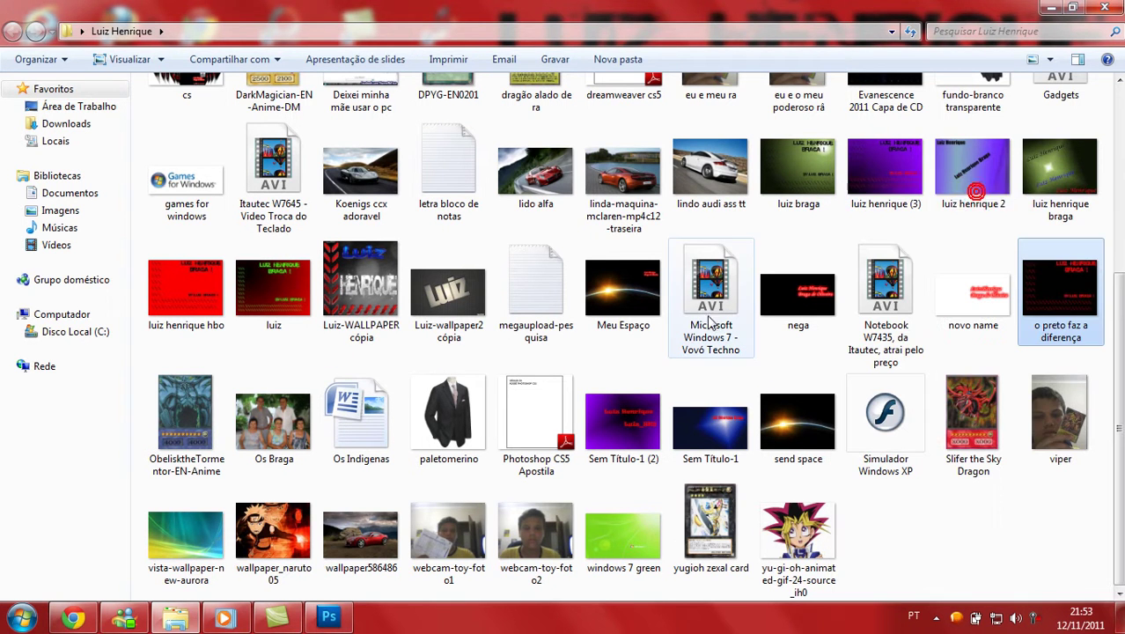
{"action": "left_click", "coordinate": [1106, 10]}
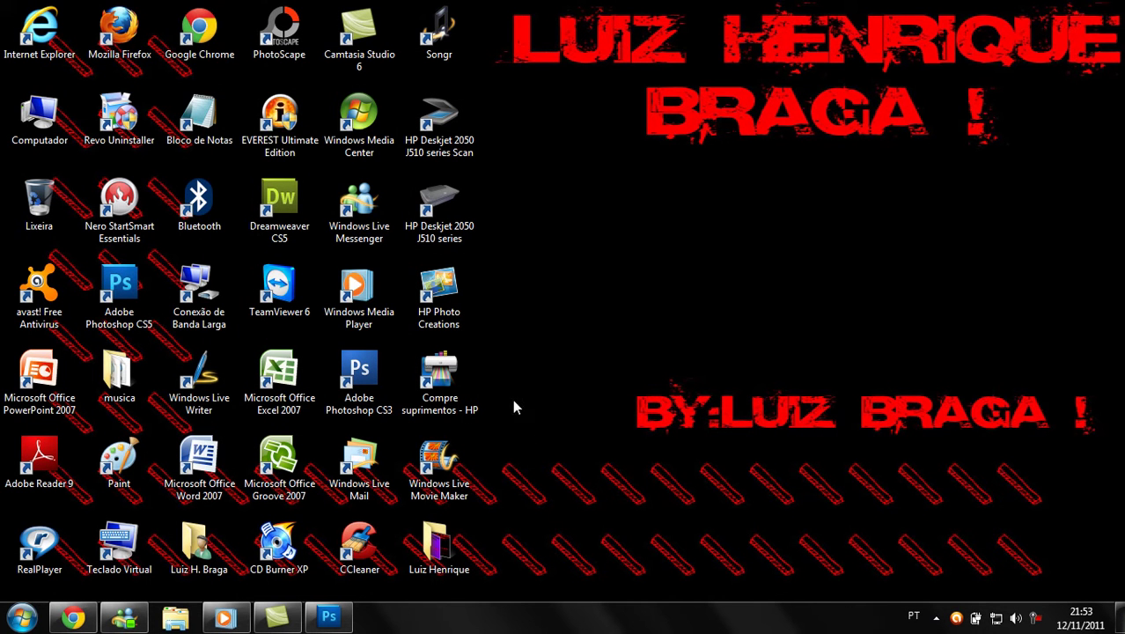
Step: Restore Photoshop and quit it, discarding unsaved changes
{"action": "left_click", "coordinate": [345, 620]}
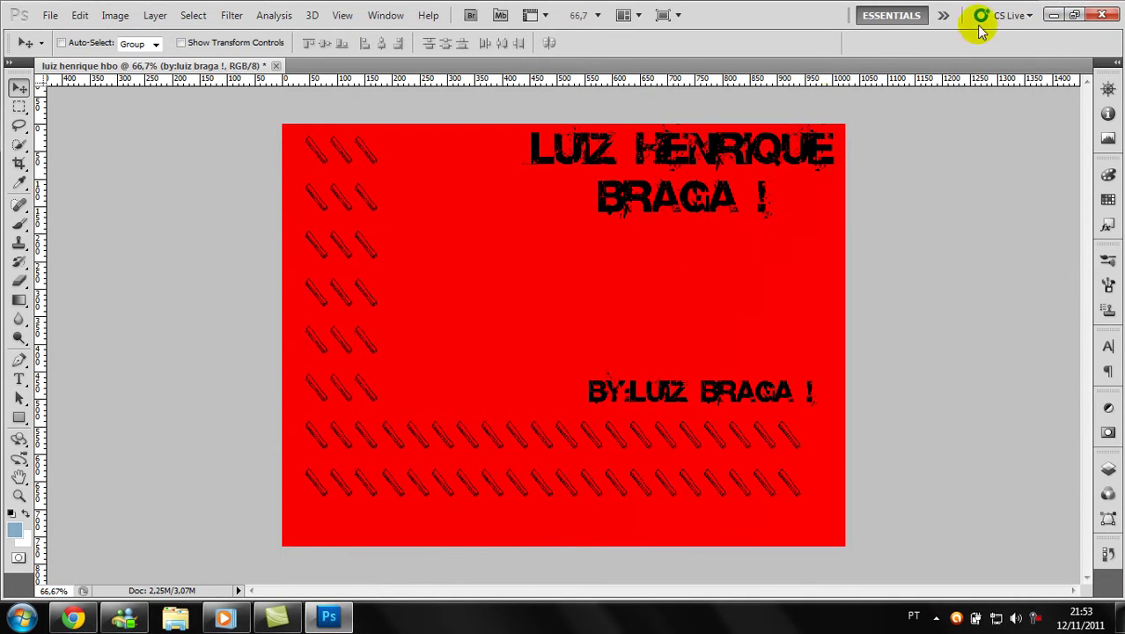
{"action": "left_click", "coordinate": [1103, 15]}
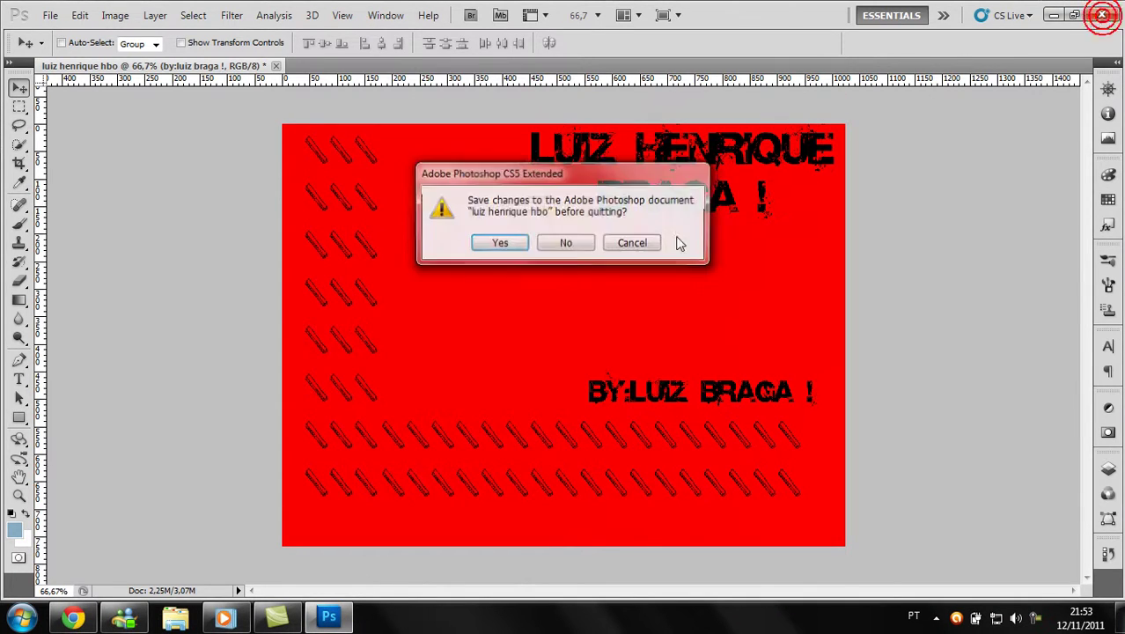
{"action": "left_click", "coordinate": [562, 248]}
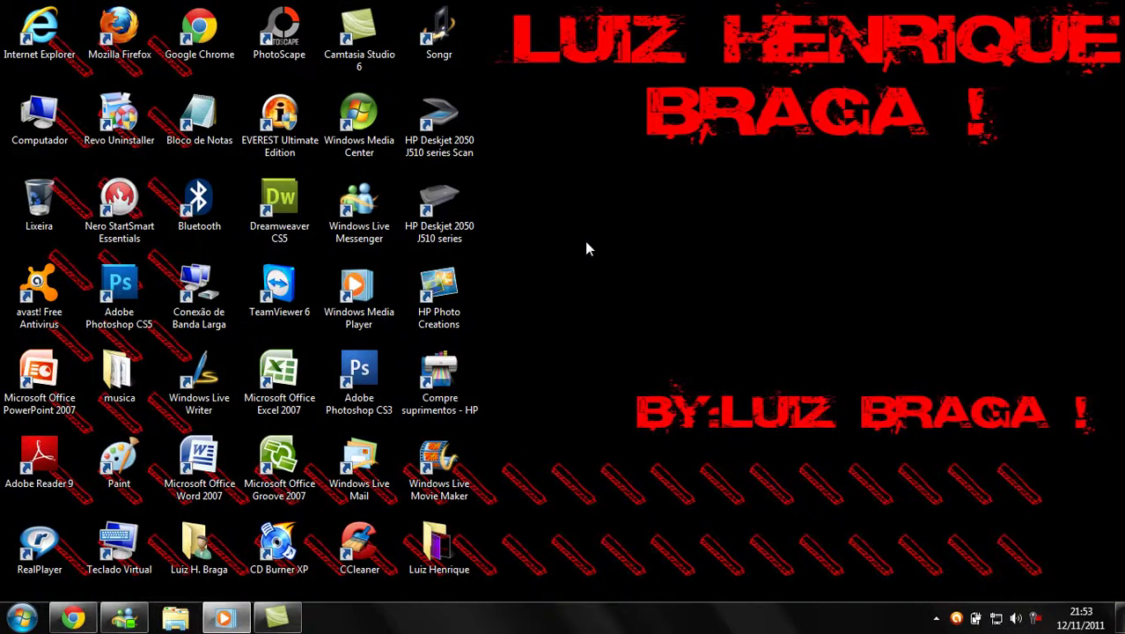